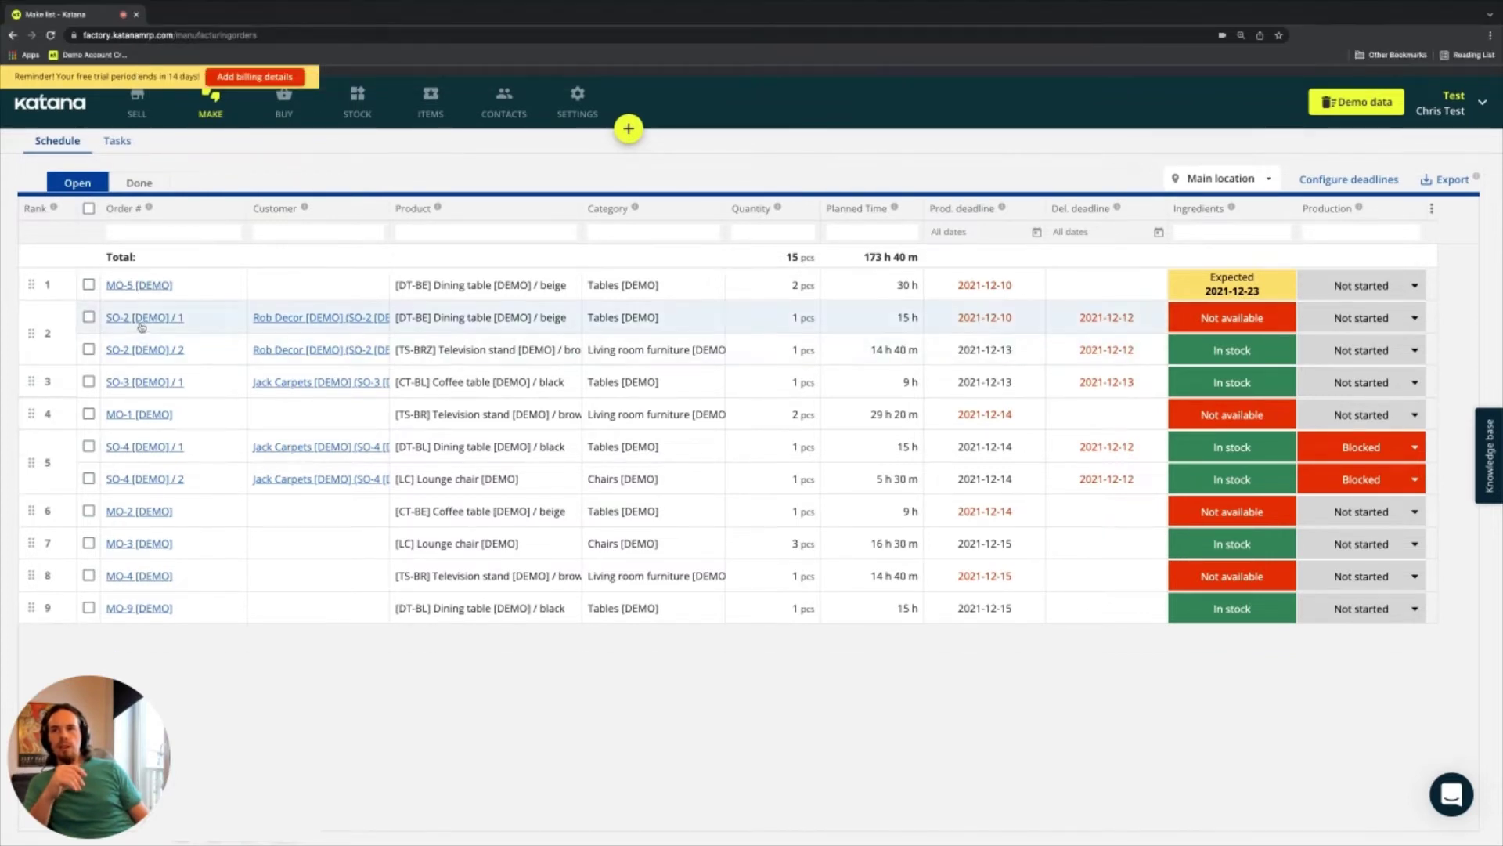
# - Look at the SO-2 [DEMO] / 1 manufacturing order, then return to the list and open MO-5 [DEMO]
pyautogui.click(140, 344)
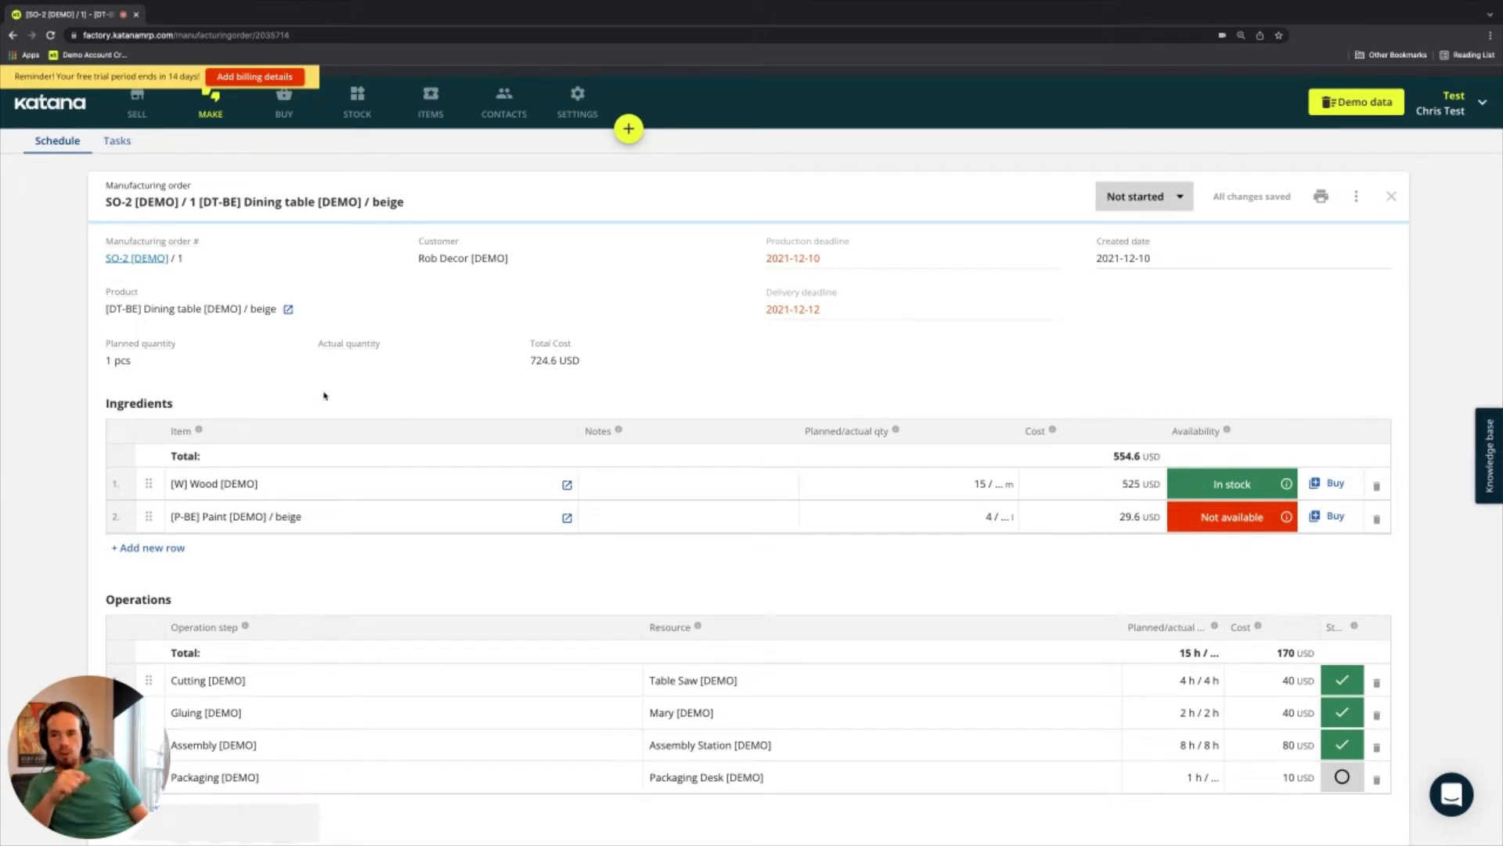
pyautogui.click(212, 110)
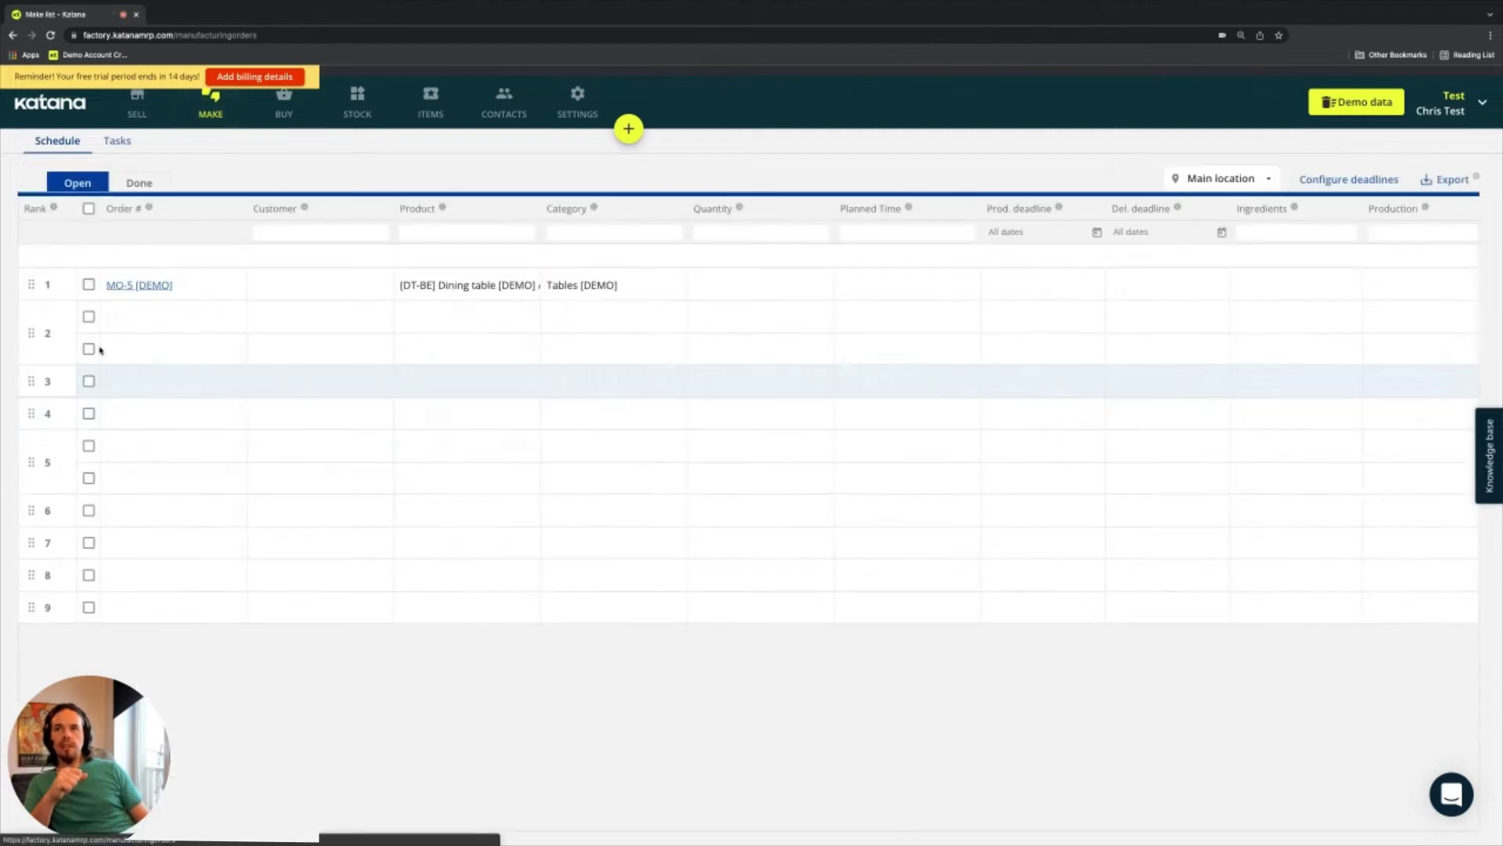
pyautogui.press('Return')
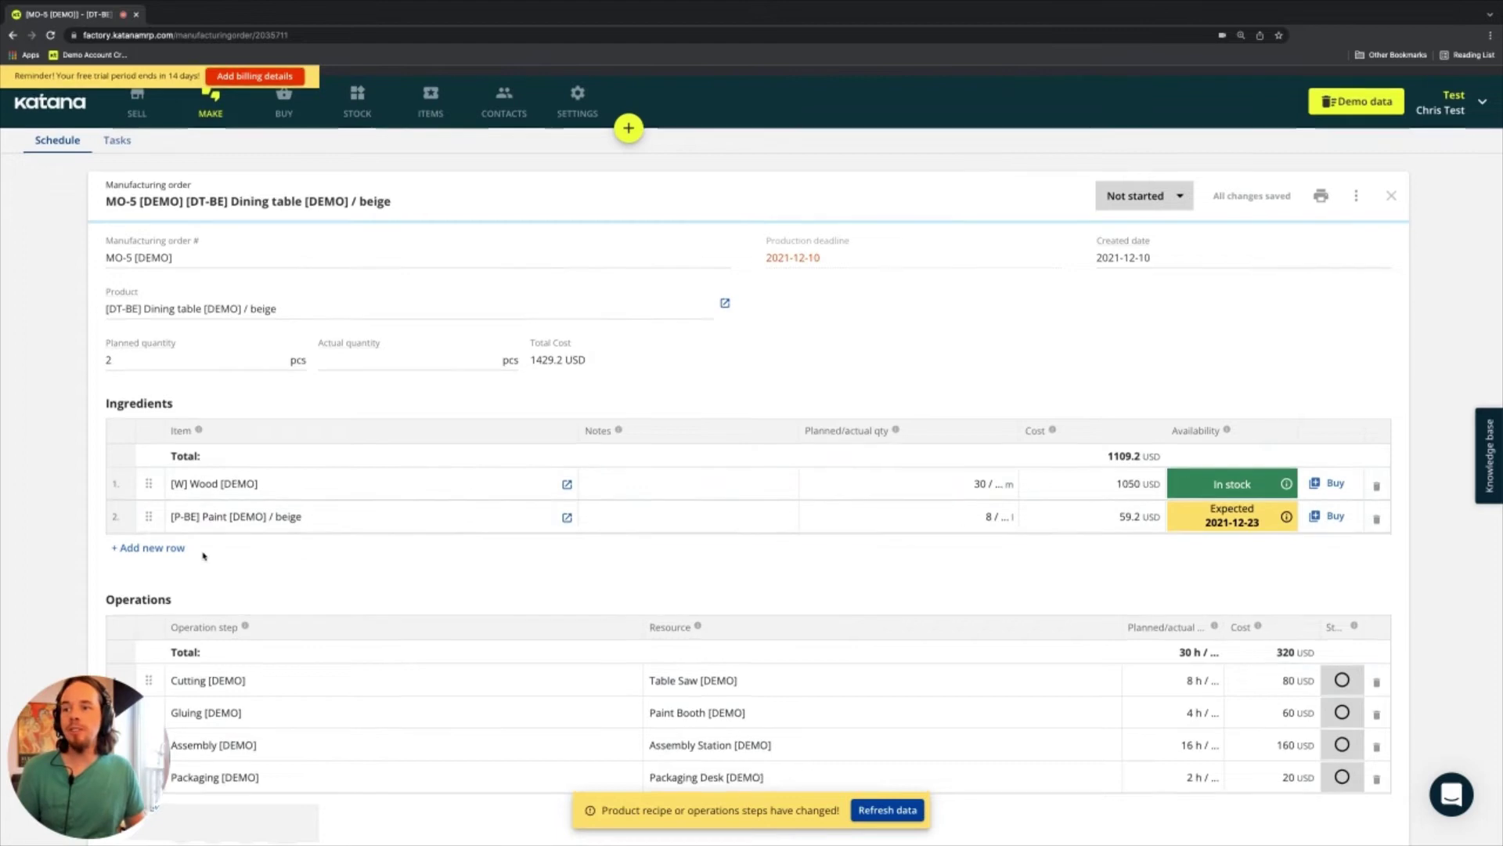
pyautogui.scroll(-2, 293, 494)
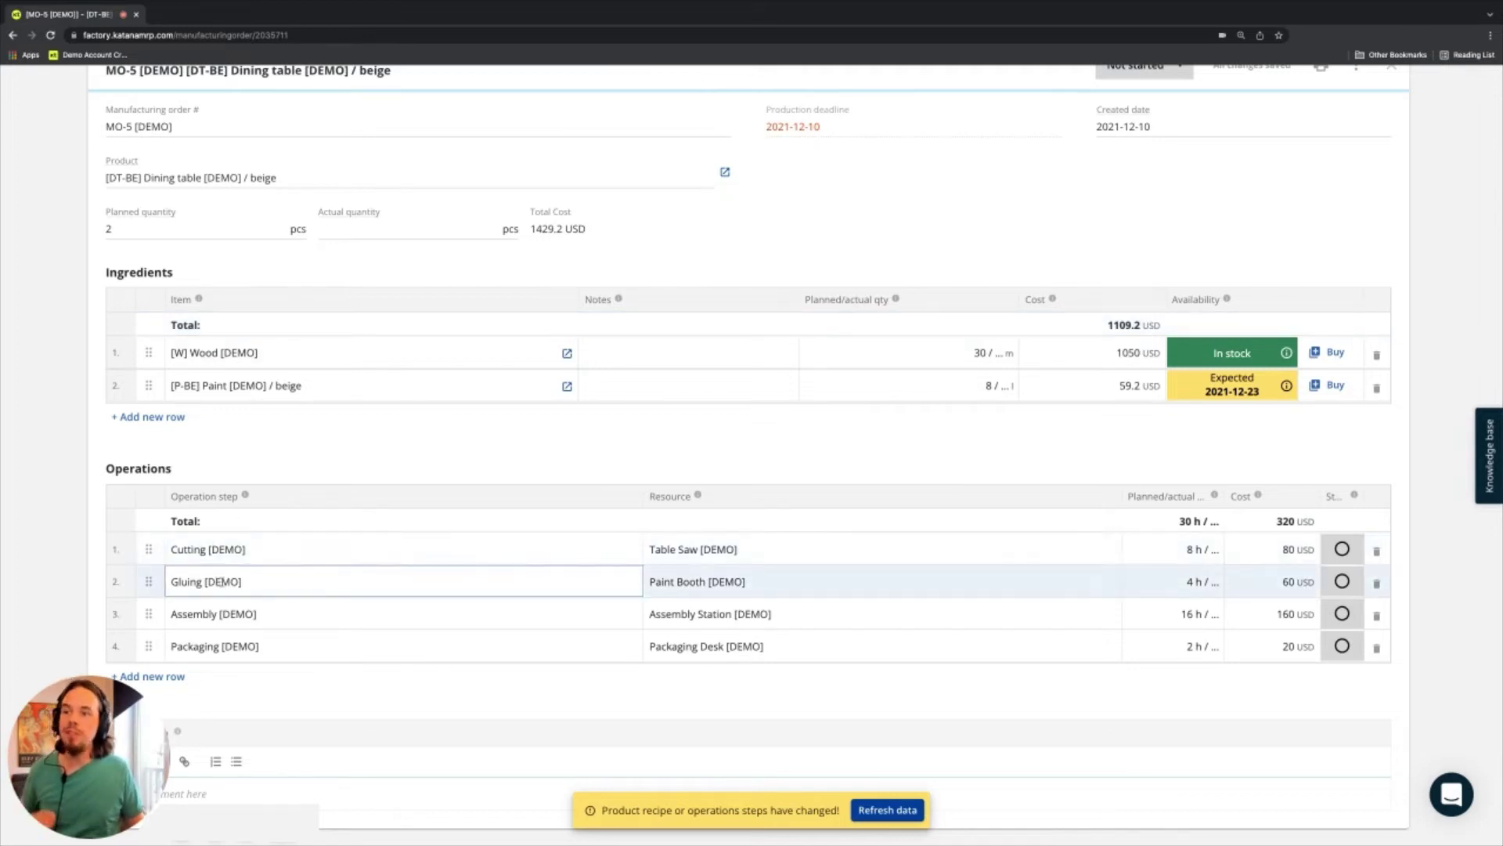
pyautogui.scroll(3, 224, 581)
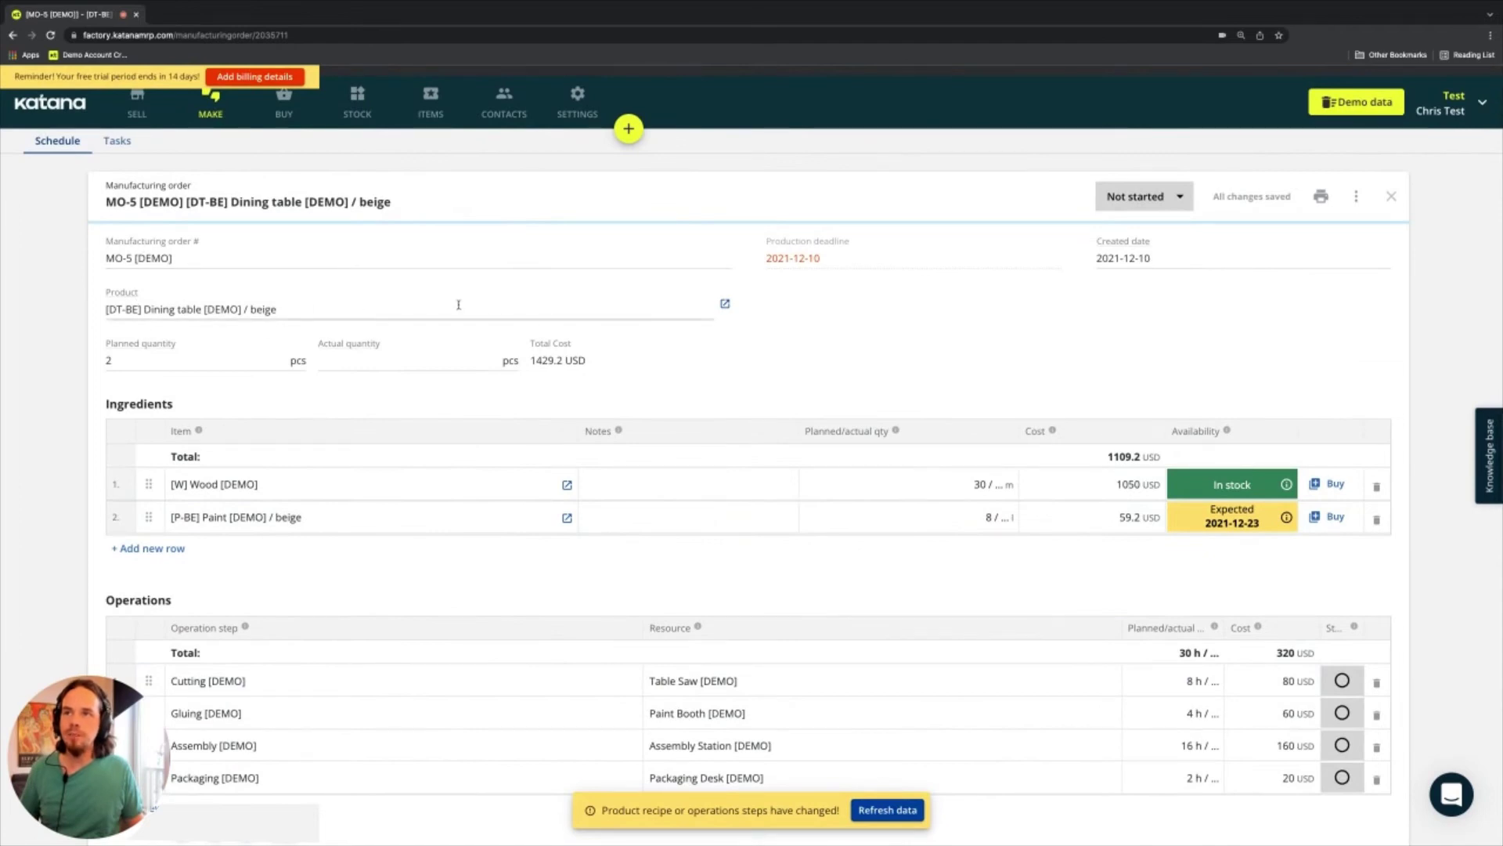
pyautogui.scroll(-3, 281, 501)
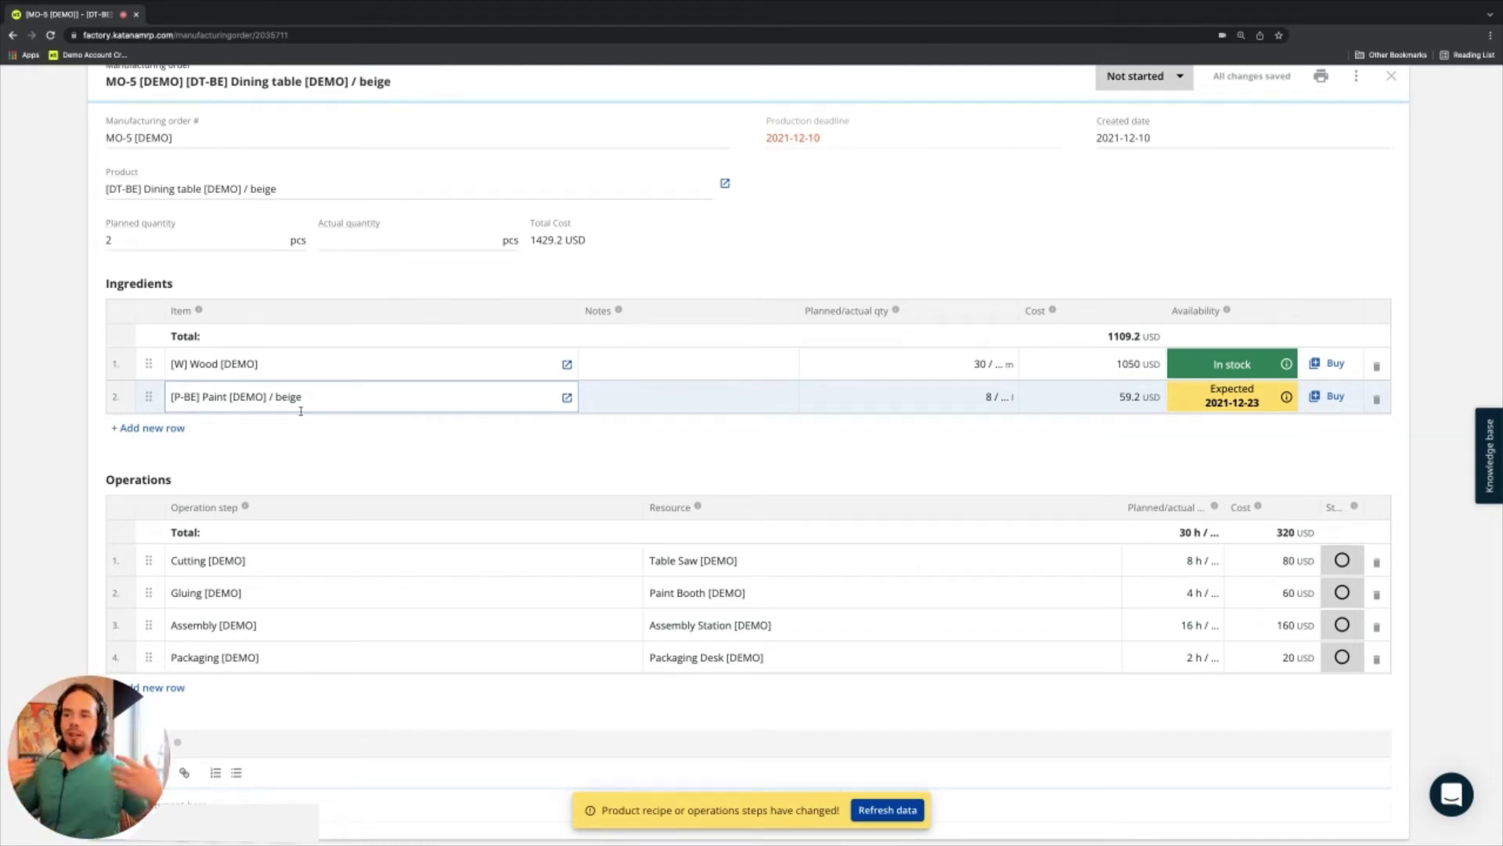
pyautogui.scroll(3, 301, 411)
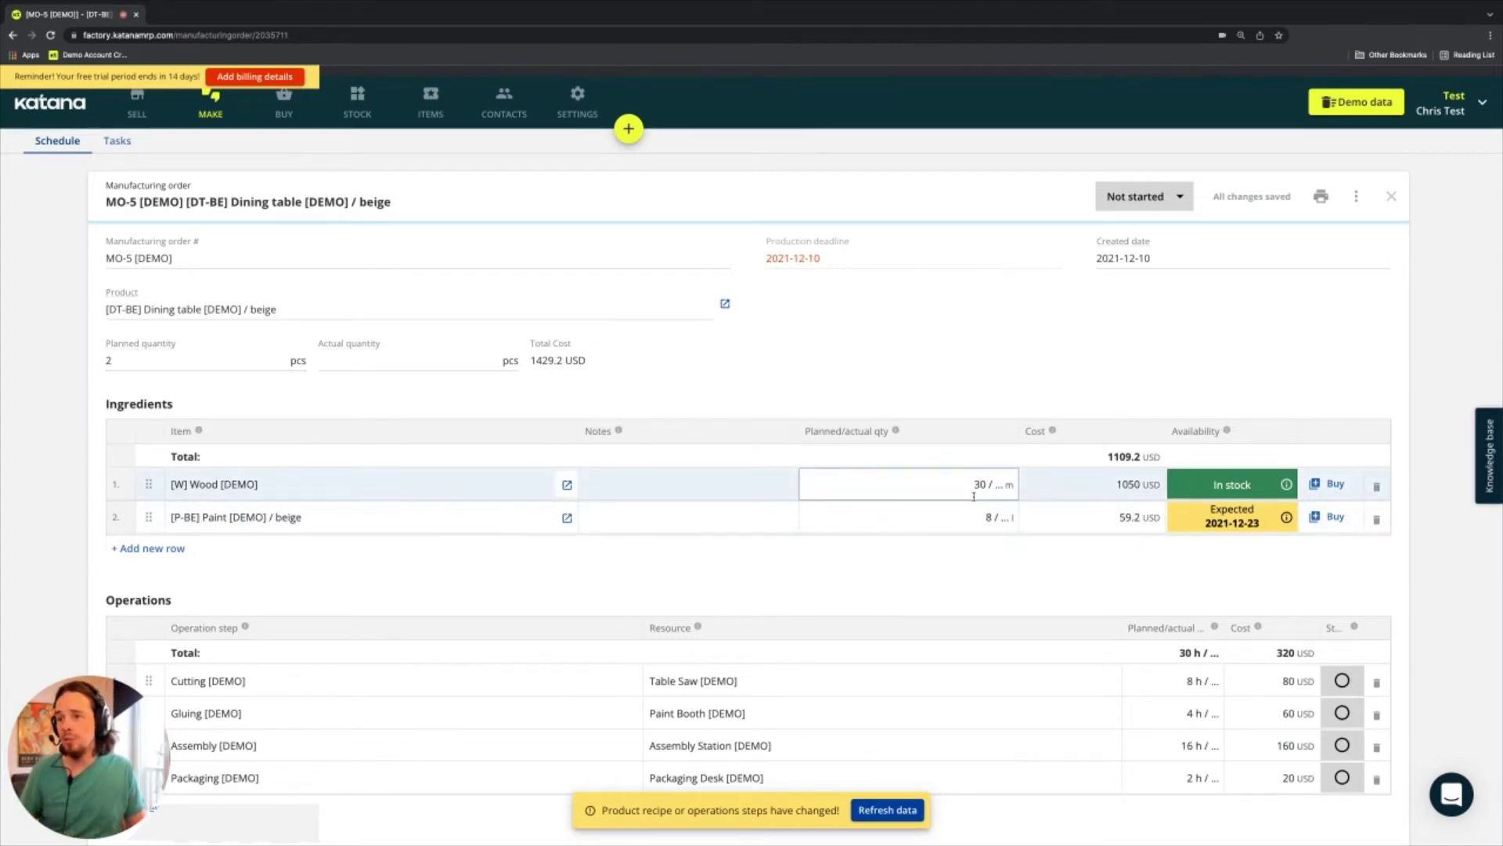
pyautogui.scroll(-1, 973, 497)
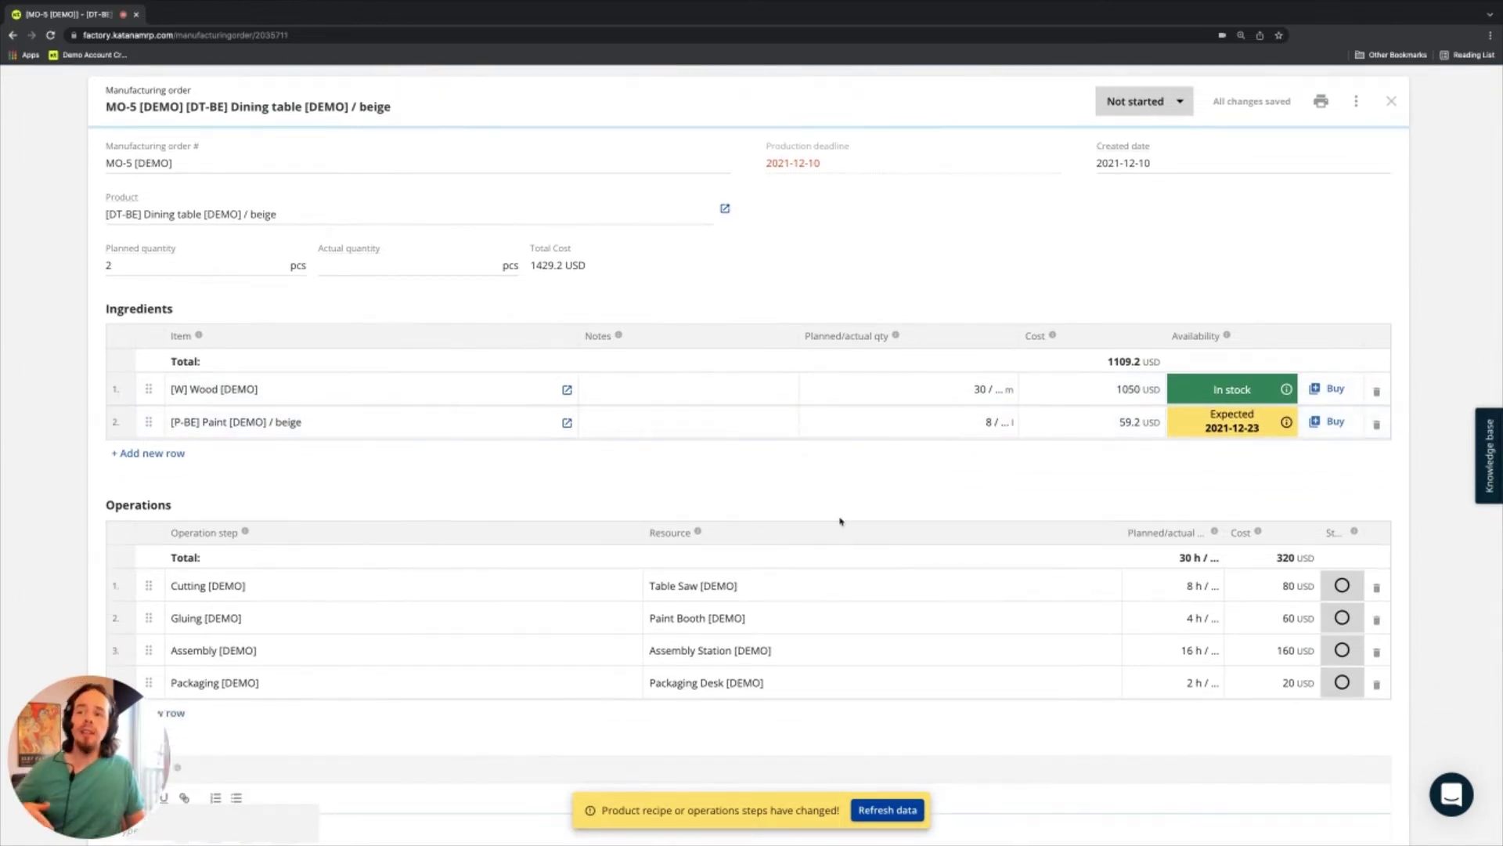
pyautogui.scroll(-1, 838, 524)
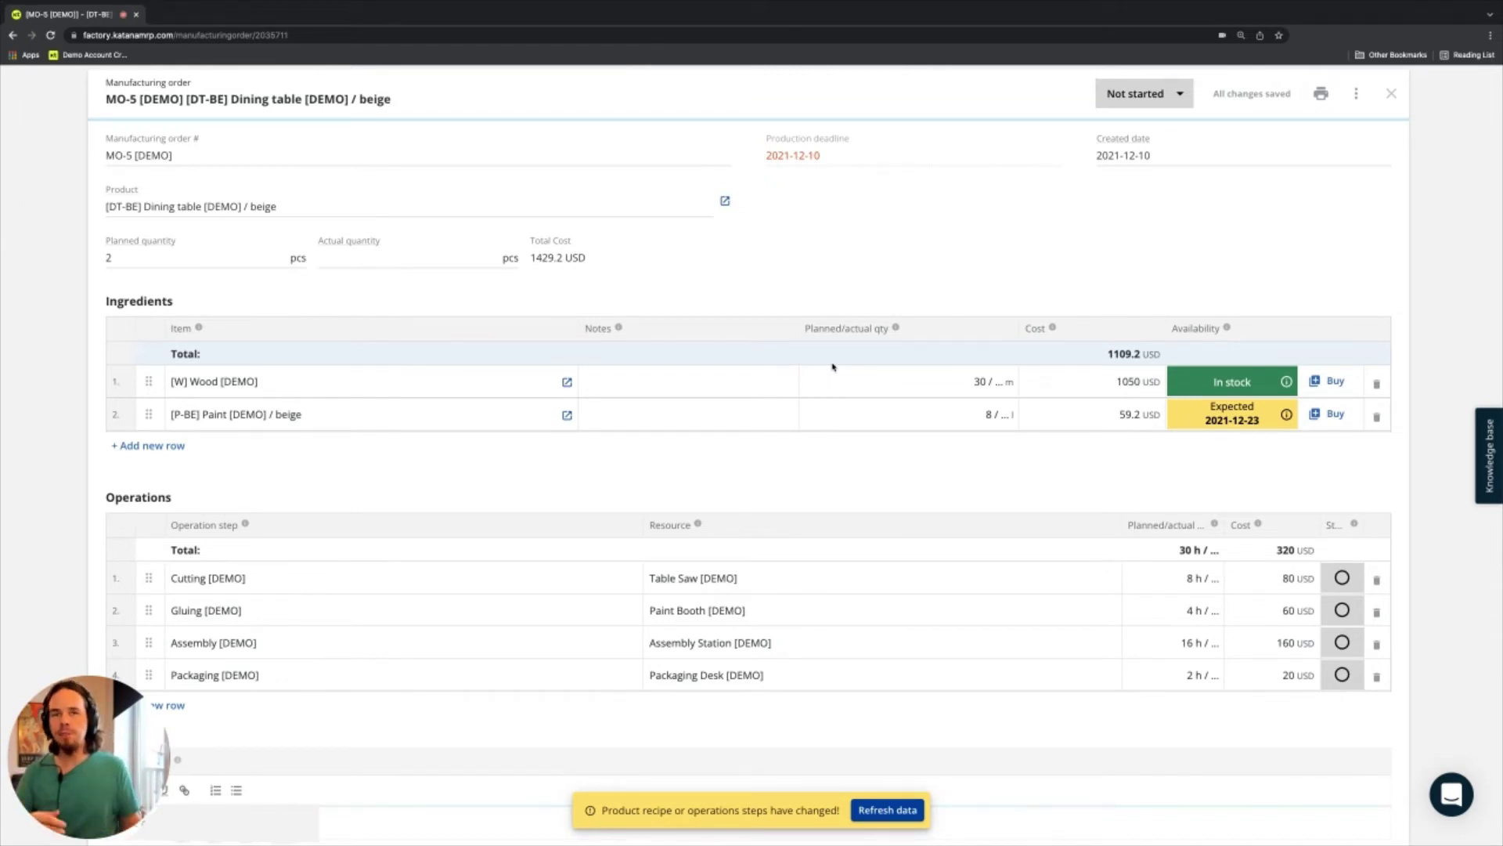
pyautogui.click(1007, 386)
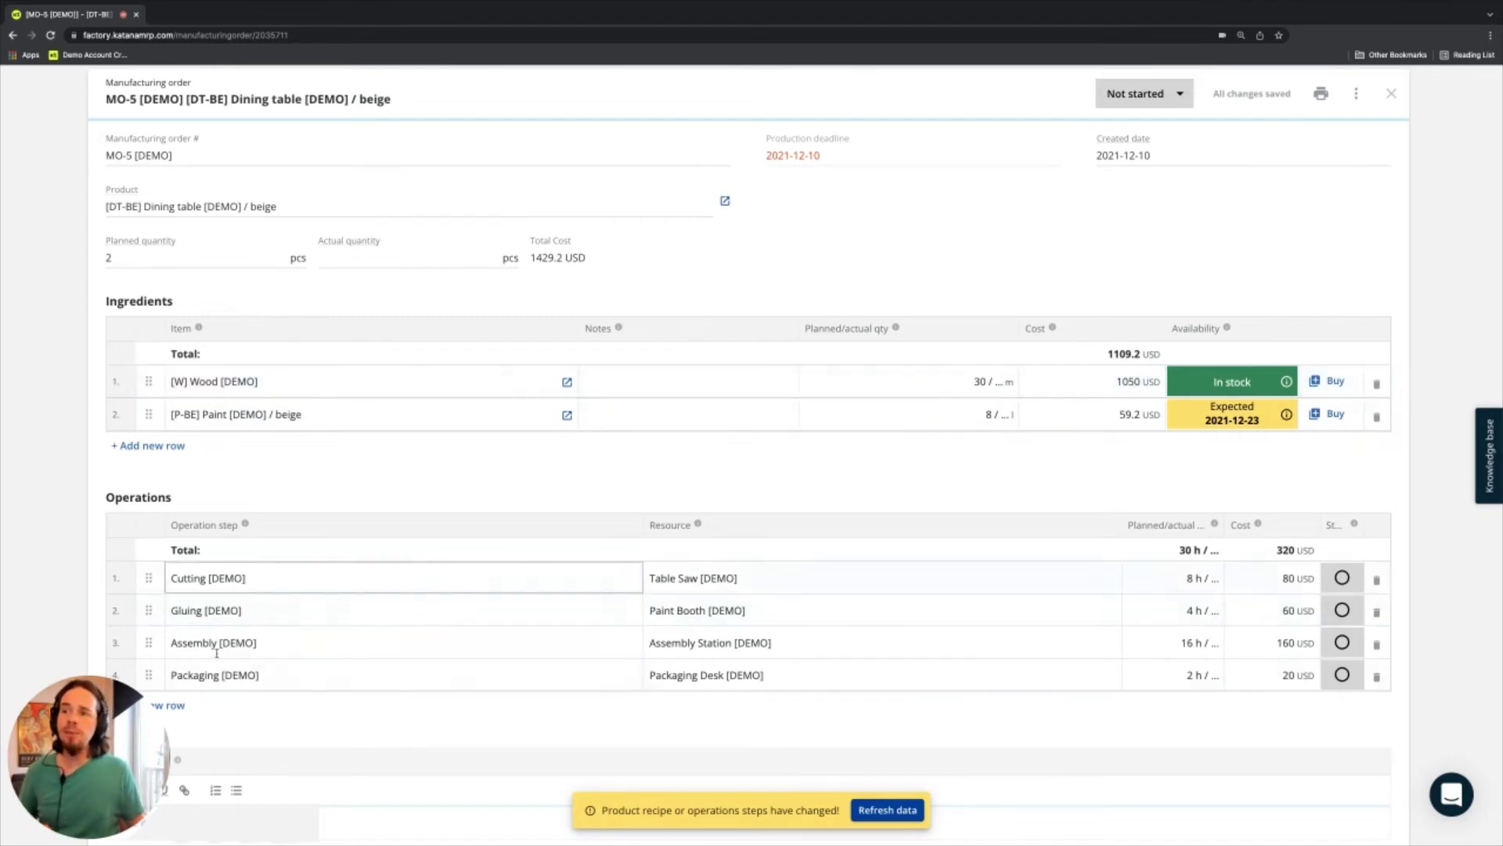
pyautogui.scroll(-1, 749, 708)
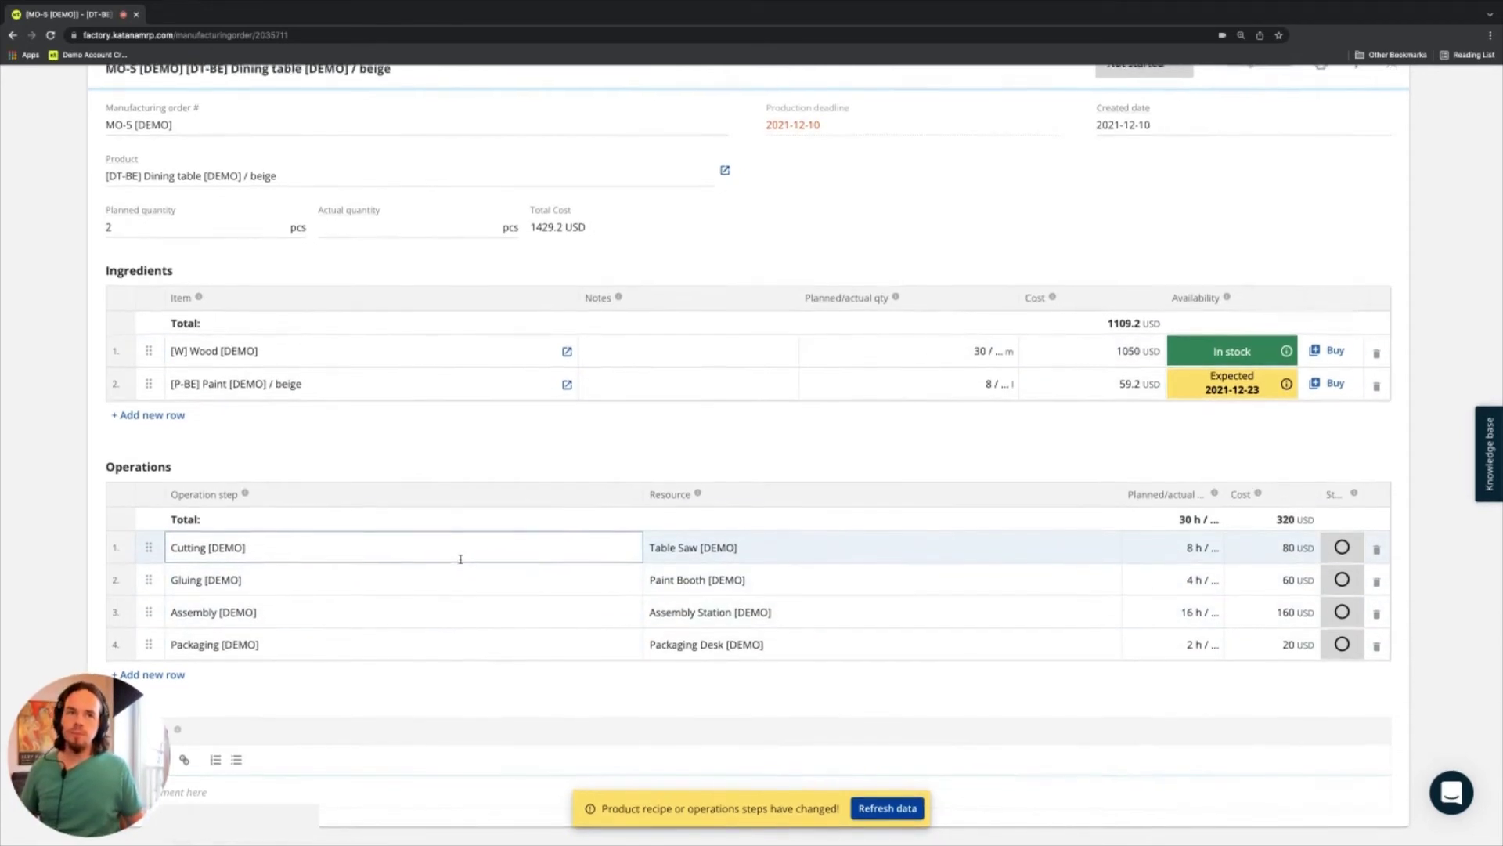
pyautogui.scroll(1, 461, 558)
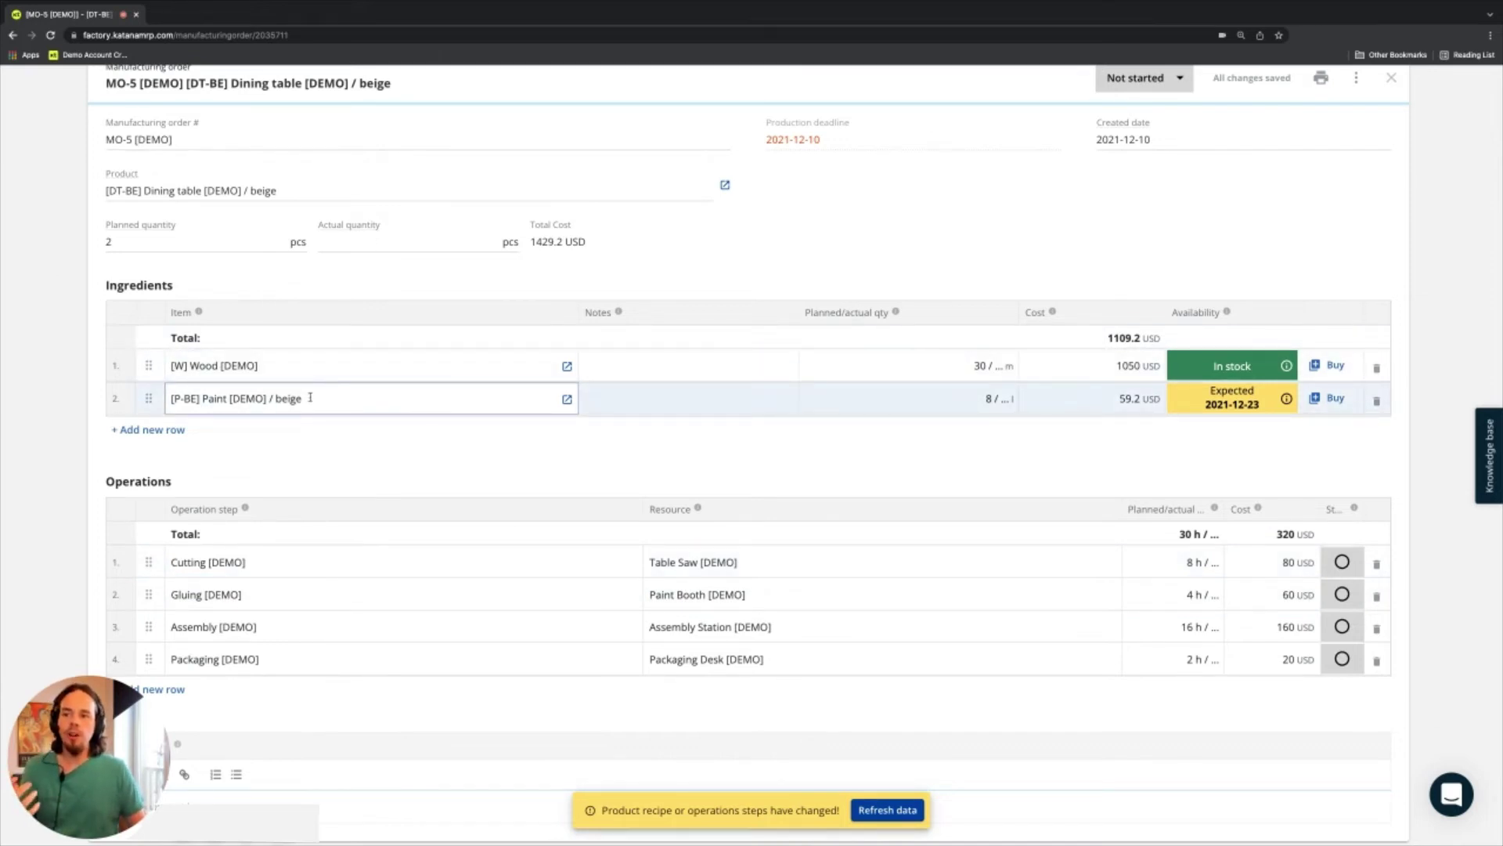
pyautogui.scroll(-1, 298, 548)
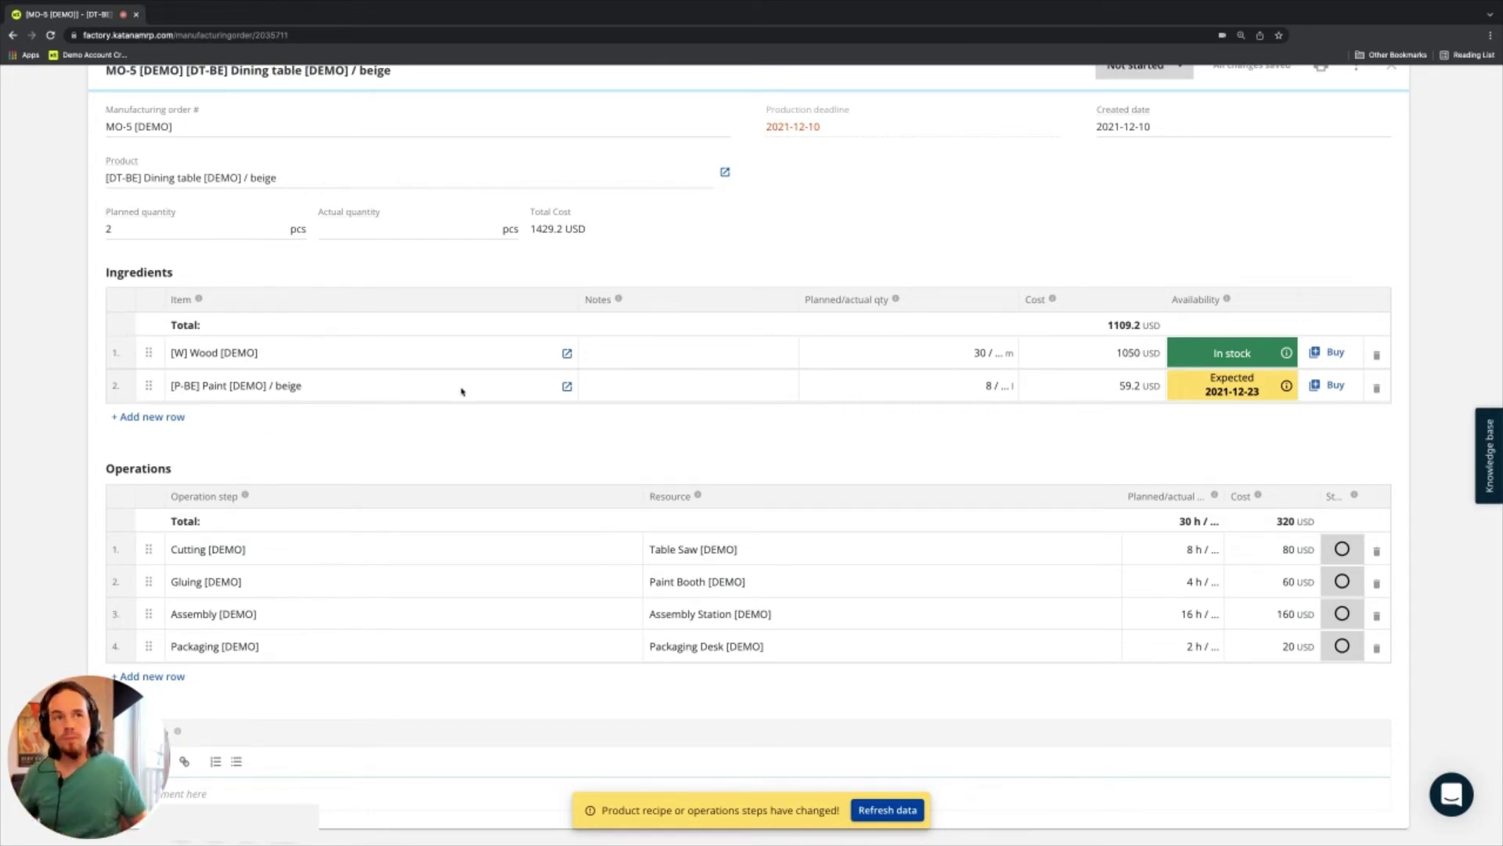
pyautogui.click(1001, 353)
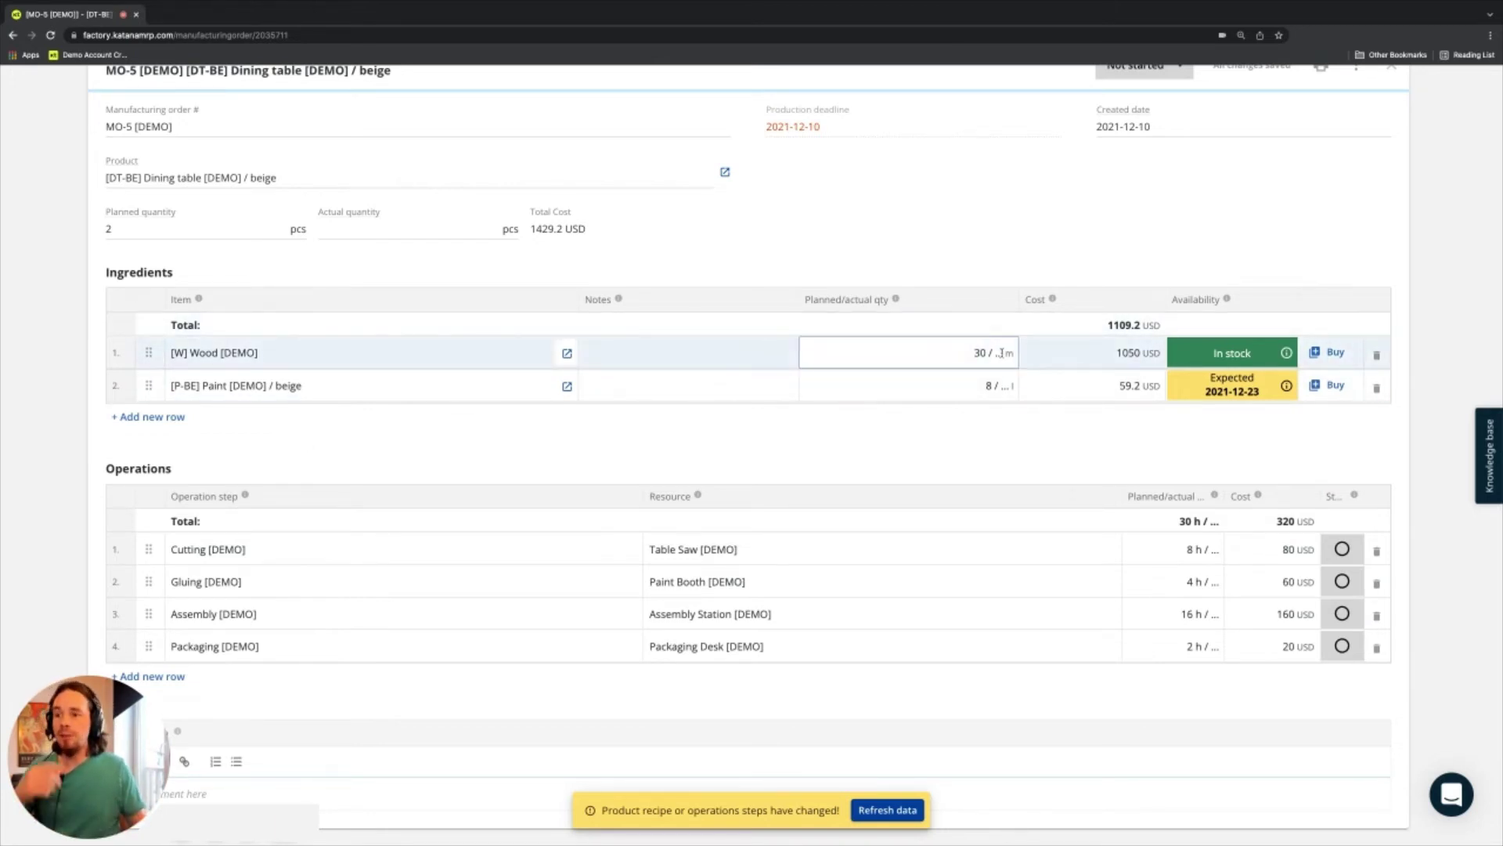
pyautogui.click(329, 353)
pyautogui.click(453, 391)
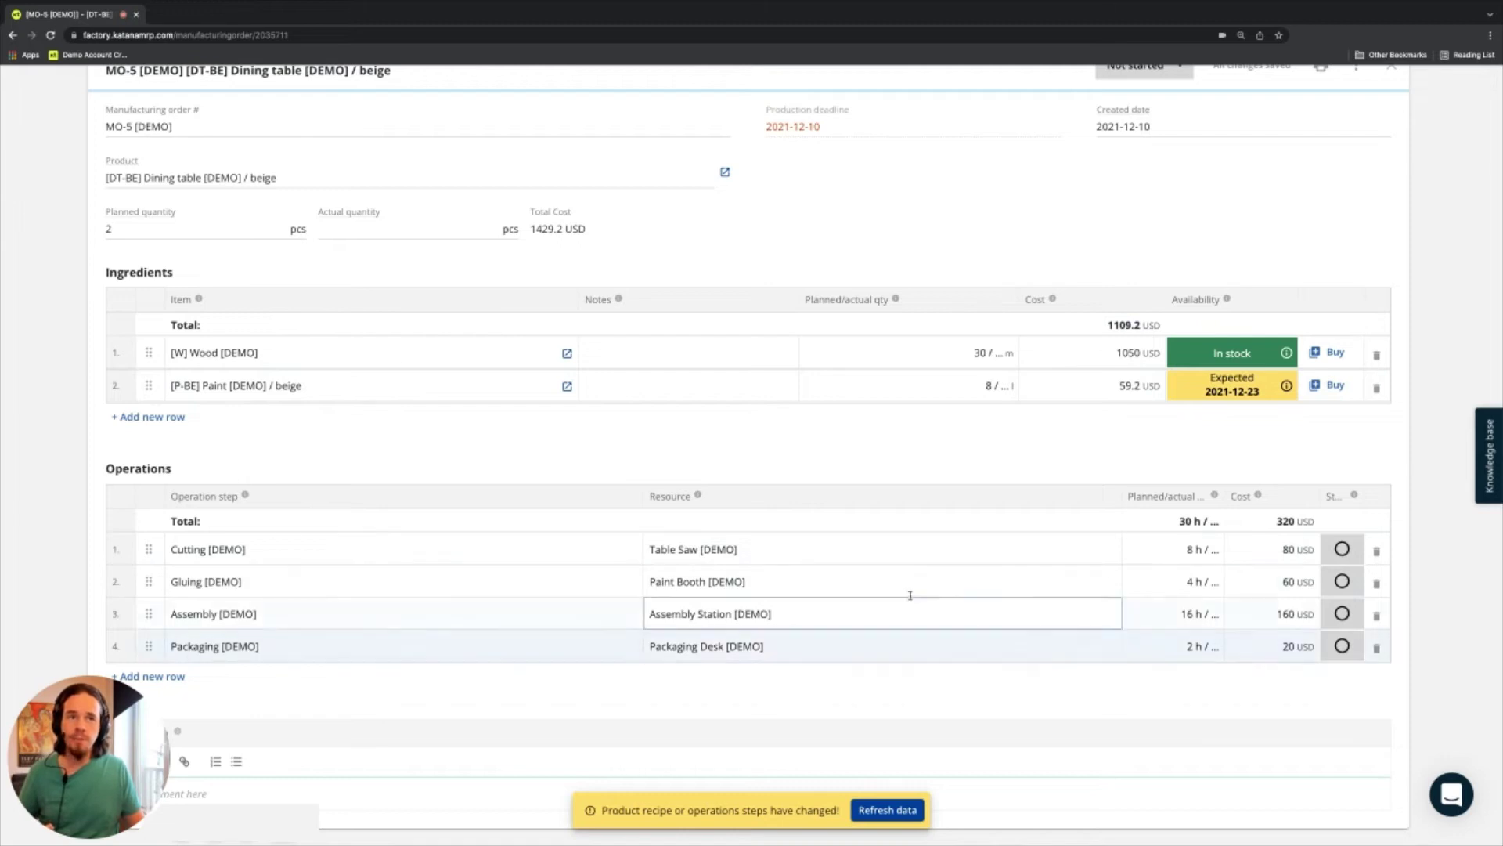
pyautogui.click(1002, 352)
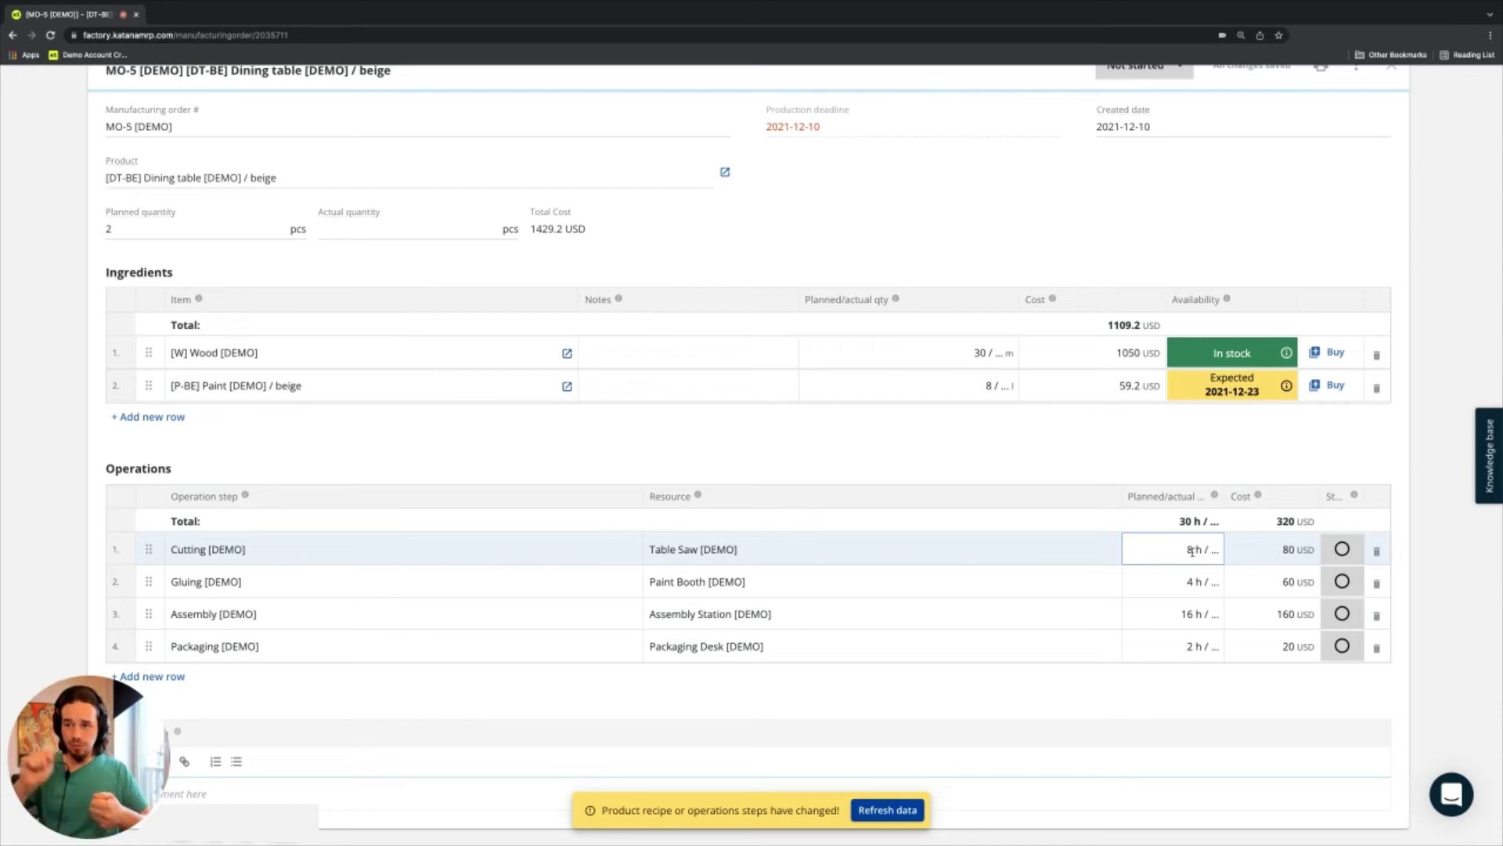
pyautogui.click(1211, 562)
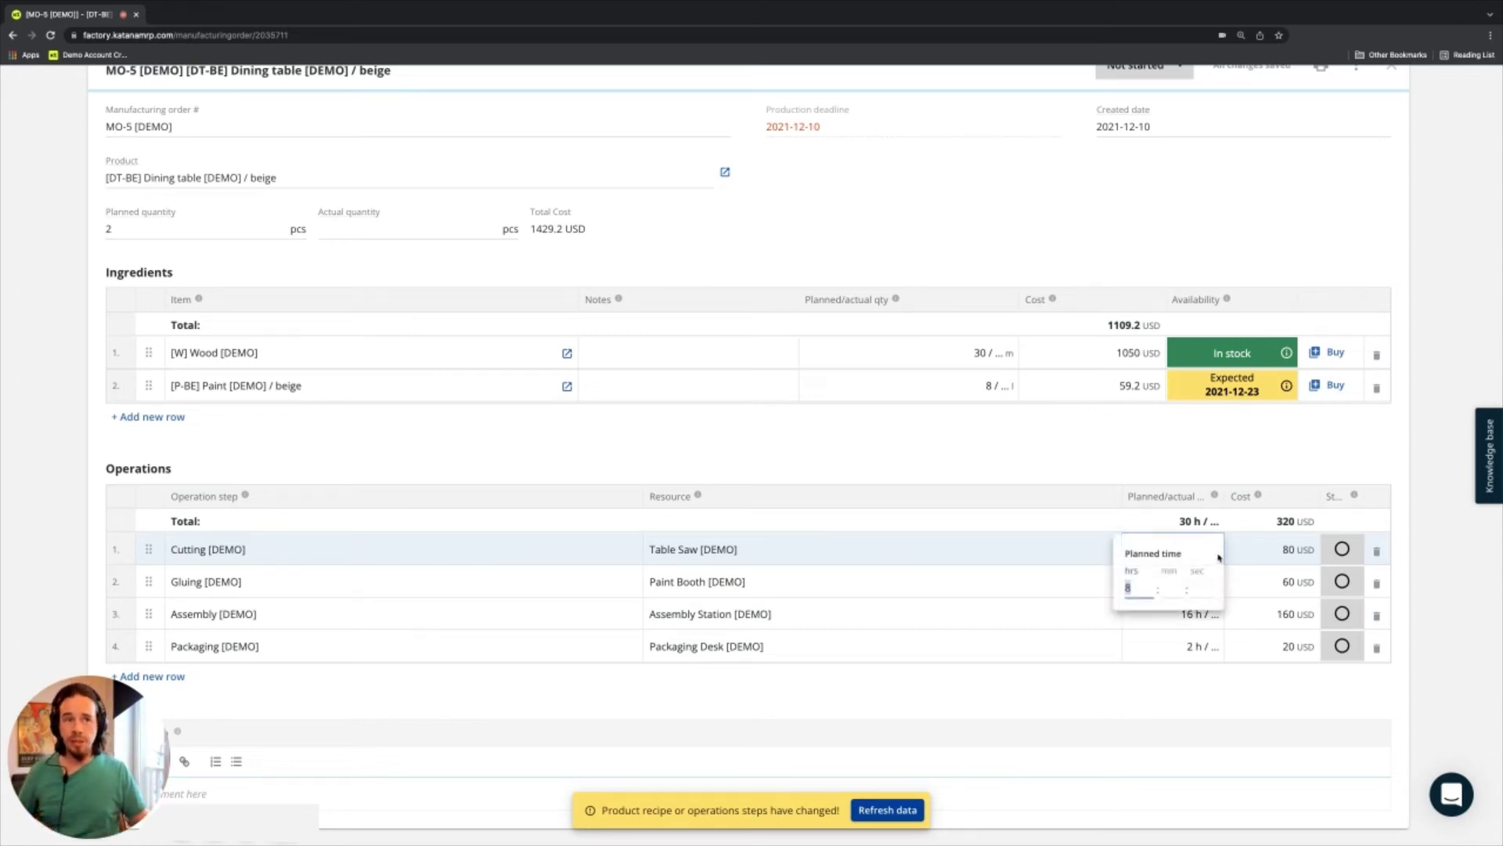
pyautogui.click(1022, 435)
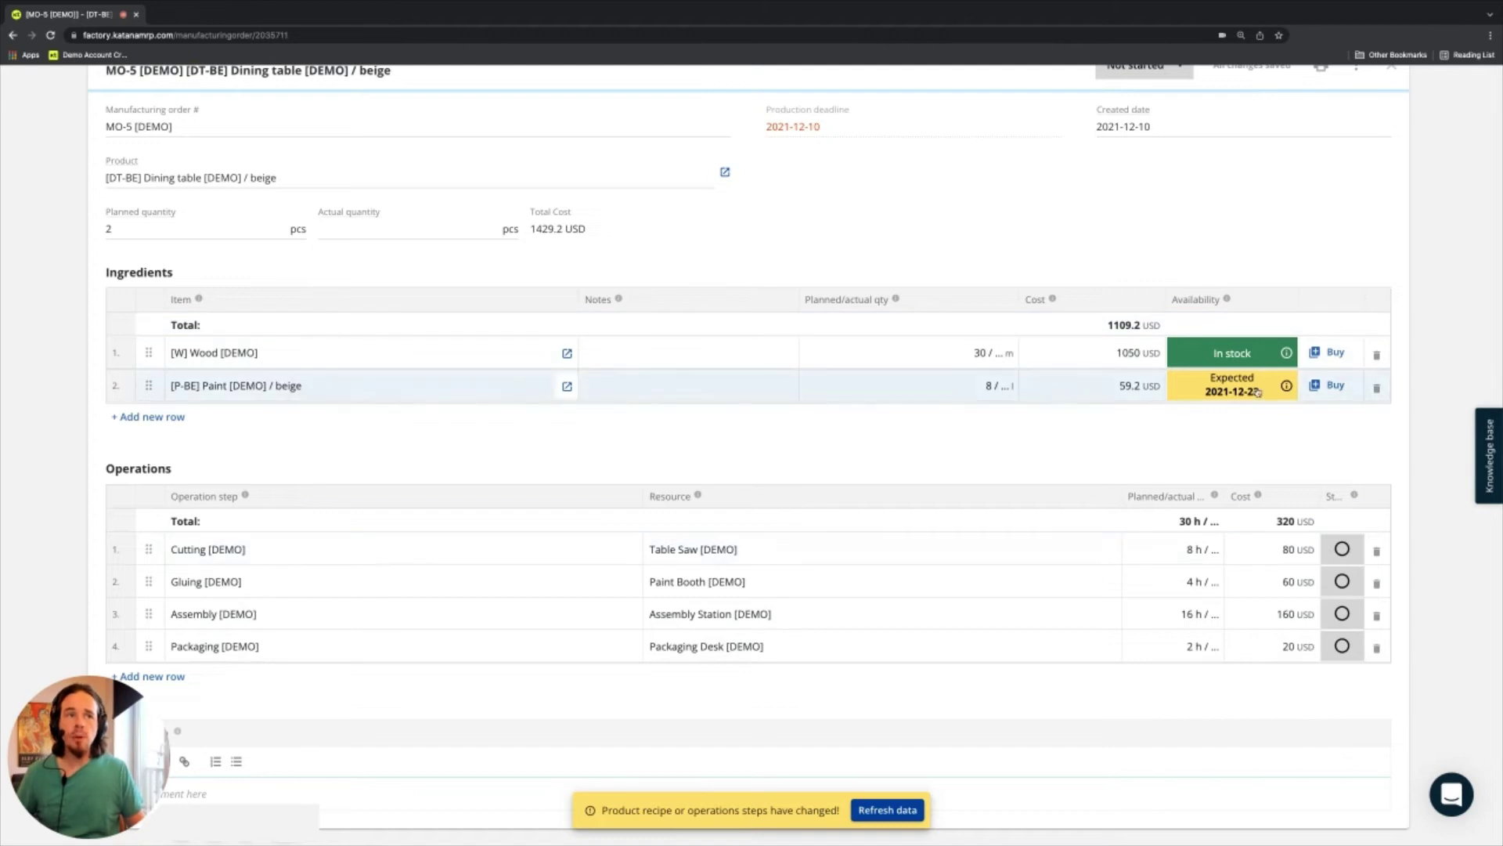
# - Switch the Cutting step to In progress, then back to Not started
pyautogui.click(1344, 551)
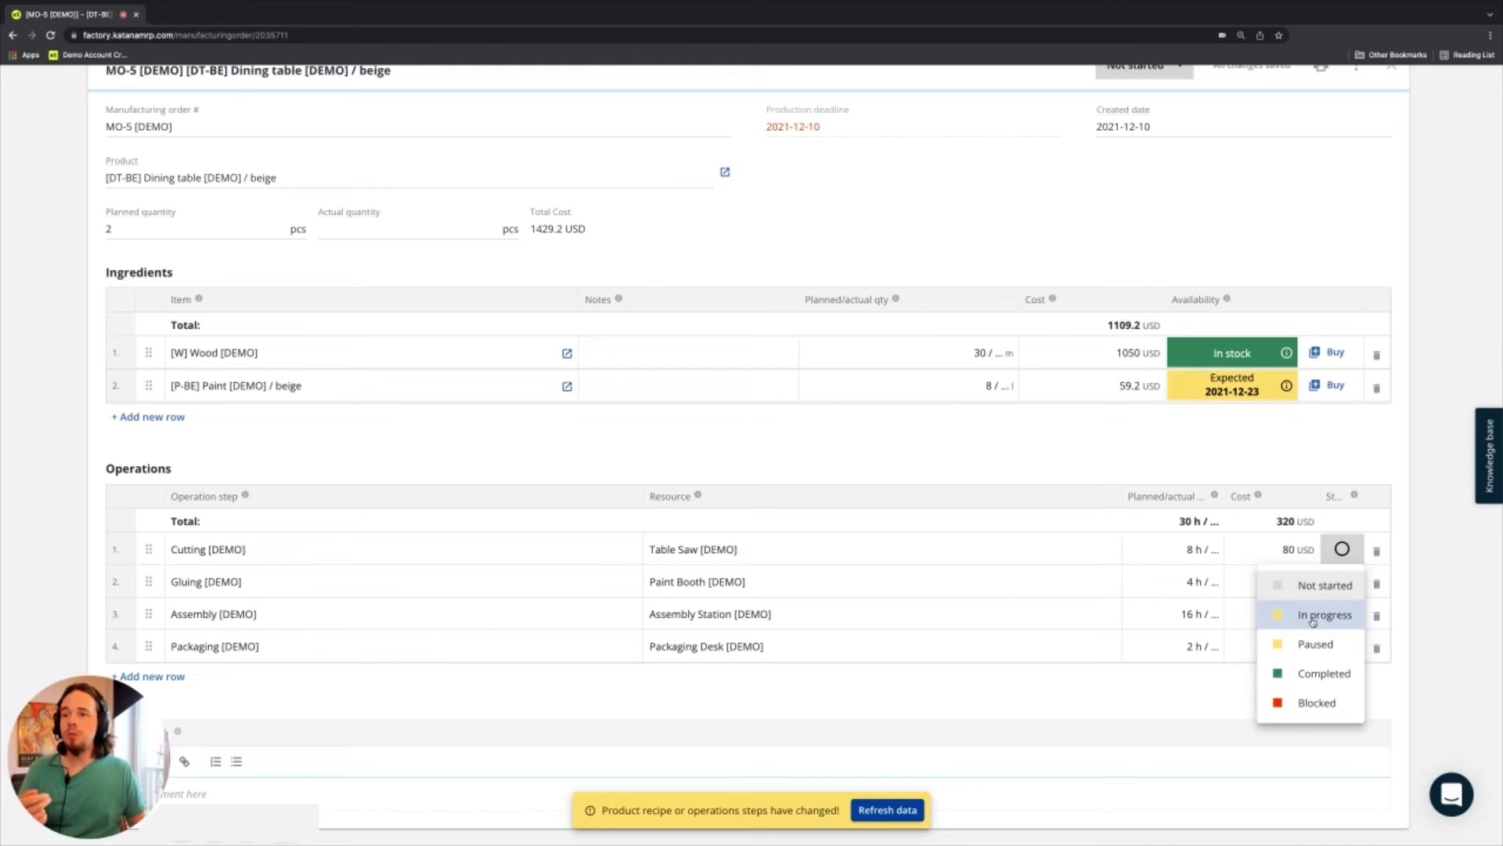
pyautogui.scroll(2, 976, 447)
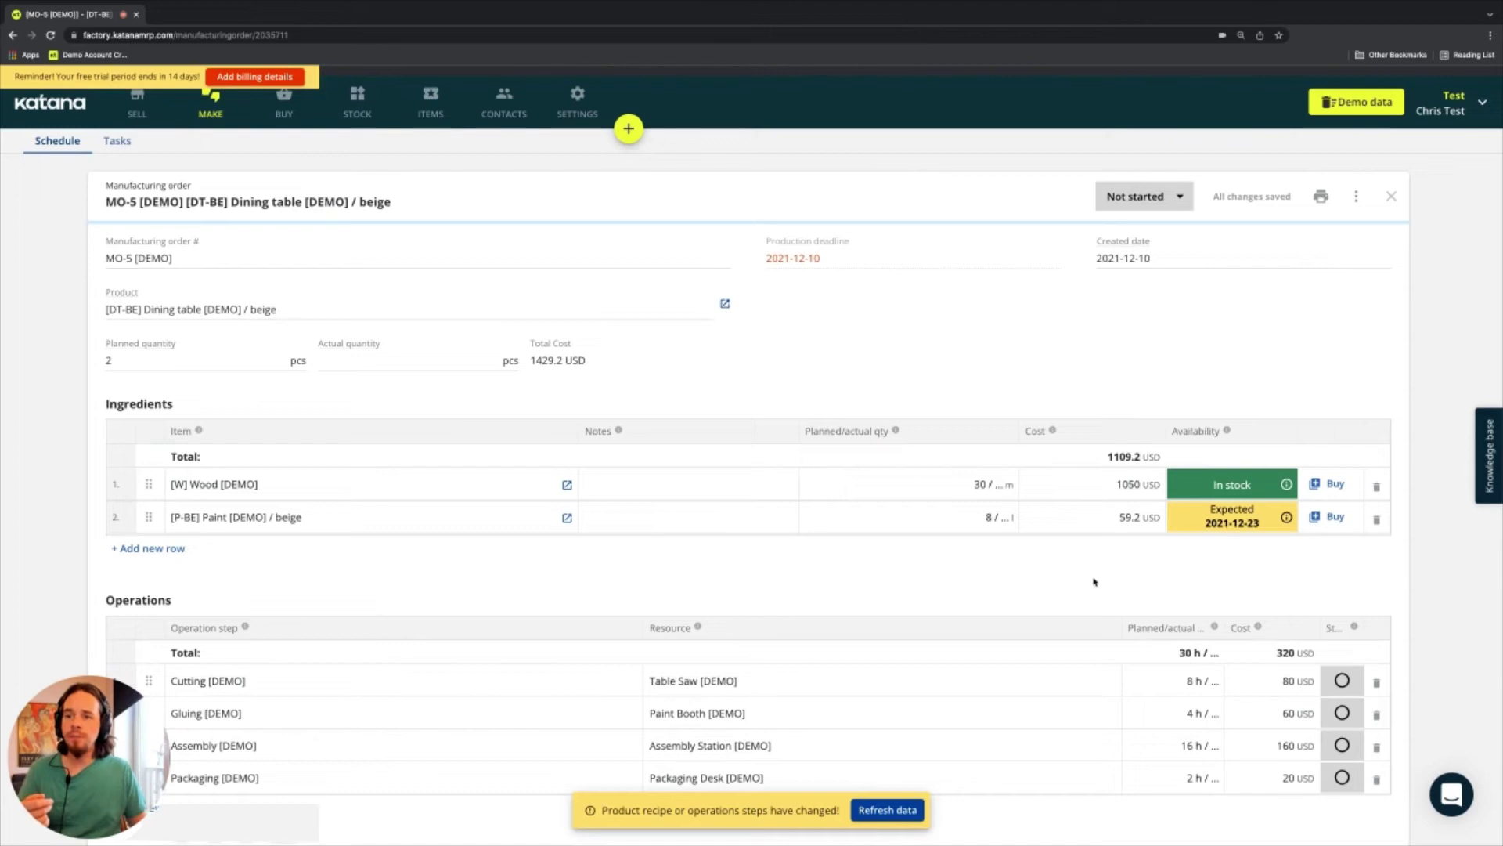
pyautogui.click(1341, 681)
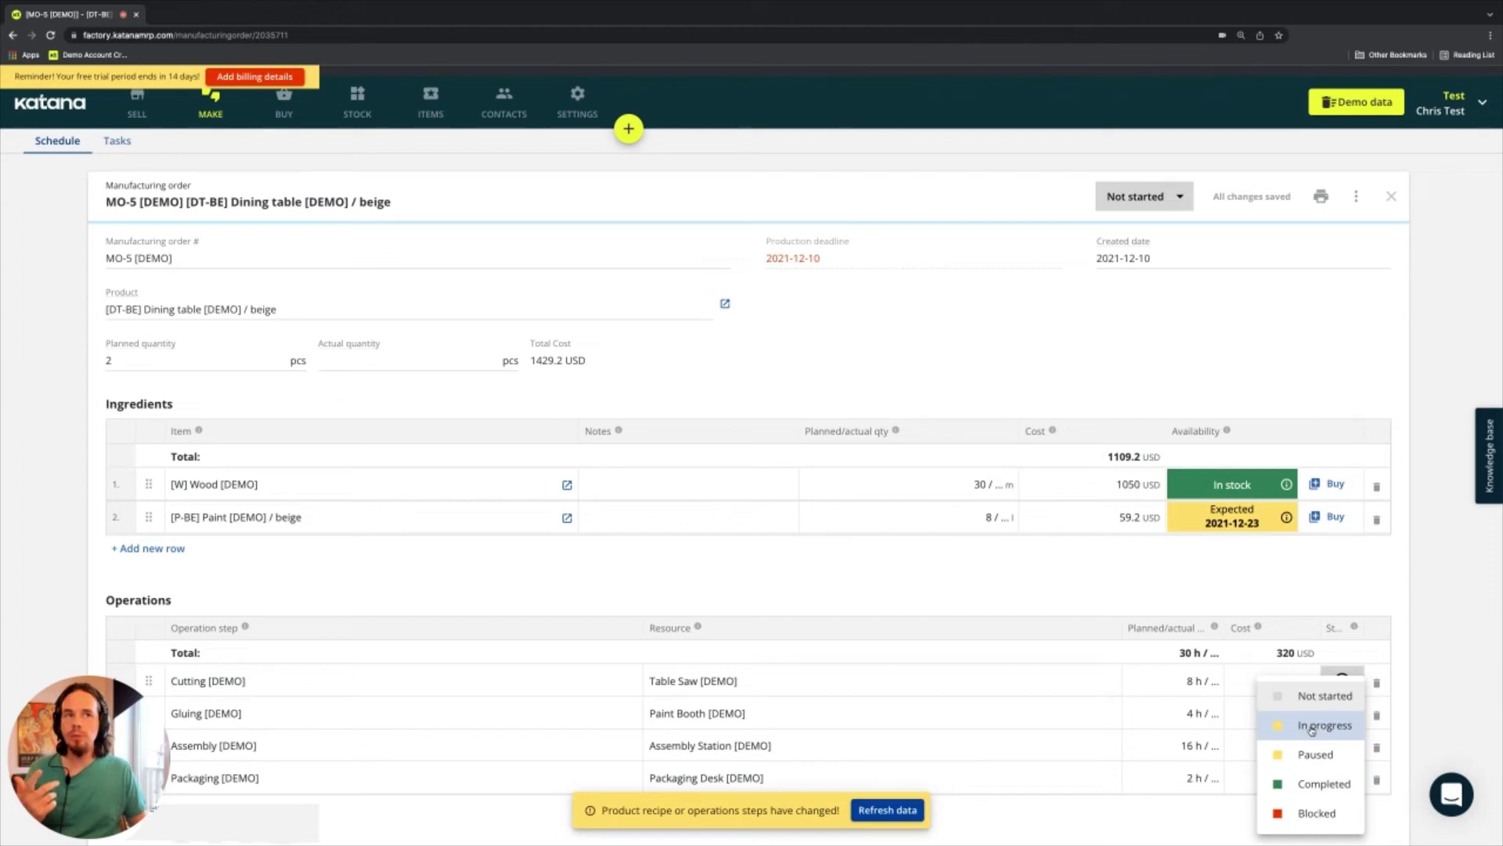
pyautogui.click(1311, 727)
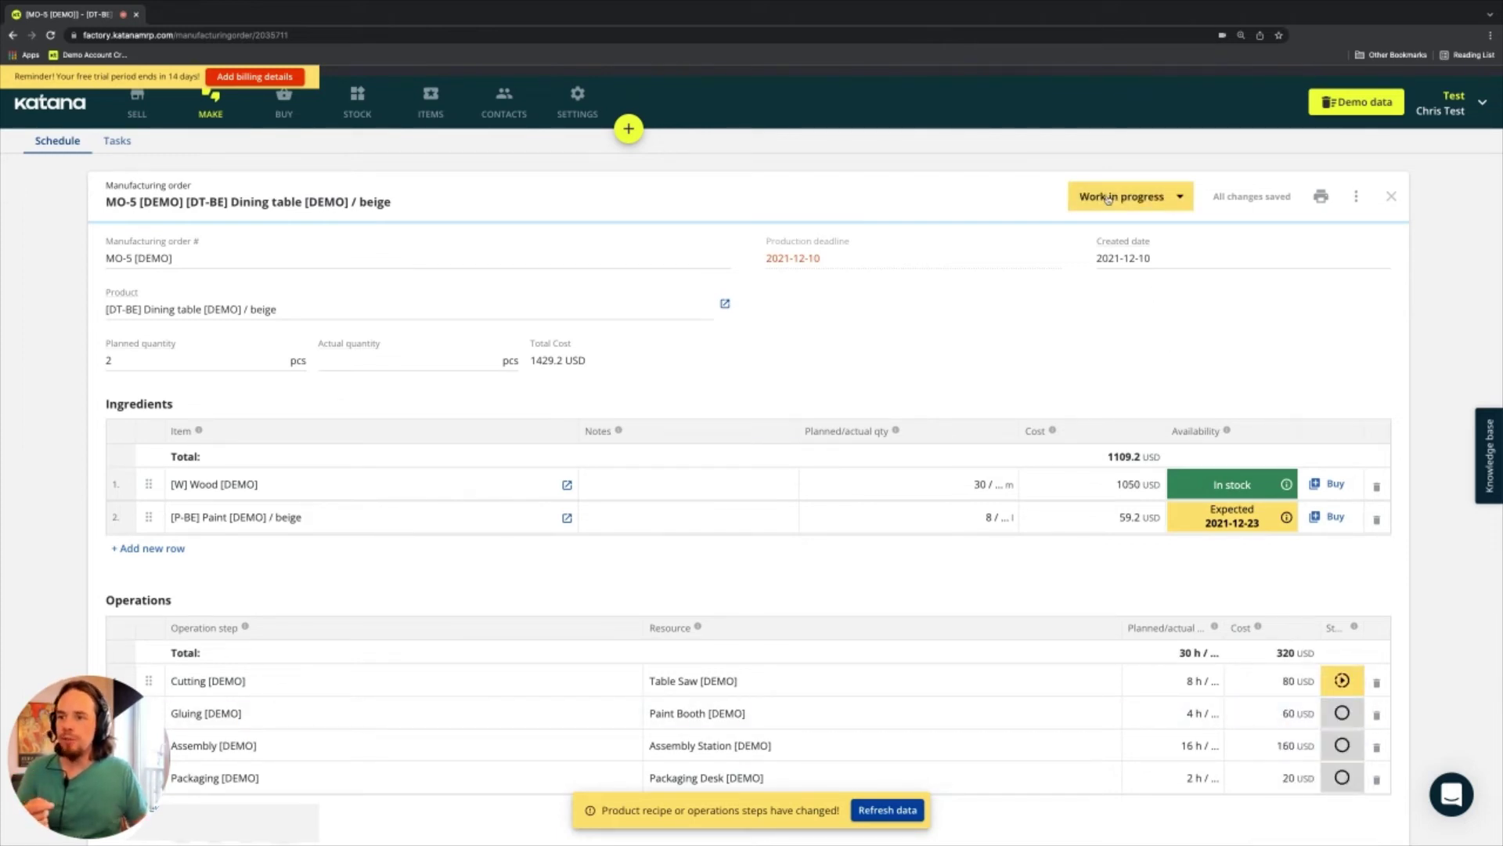
pyautogui.click(1342, 680)
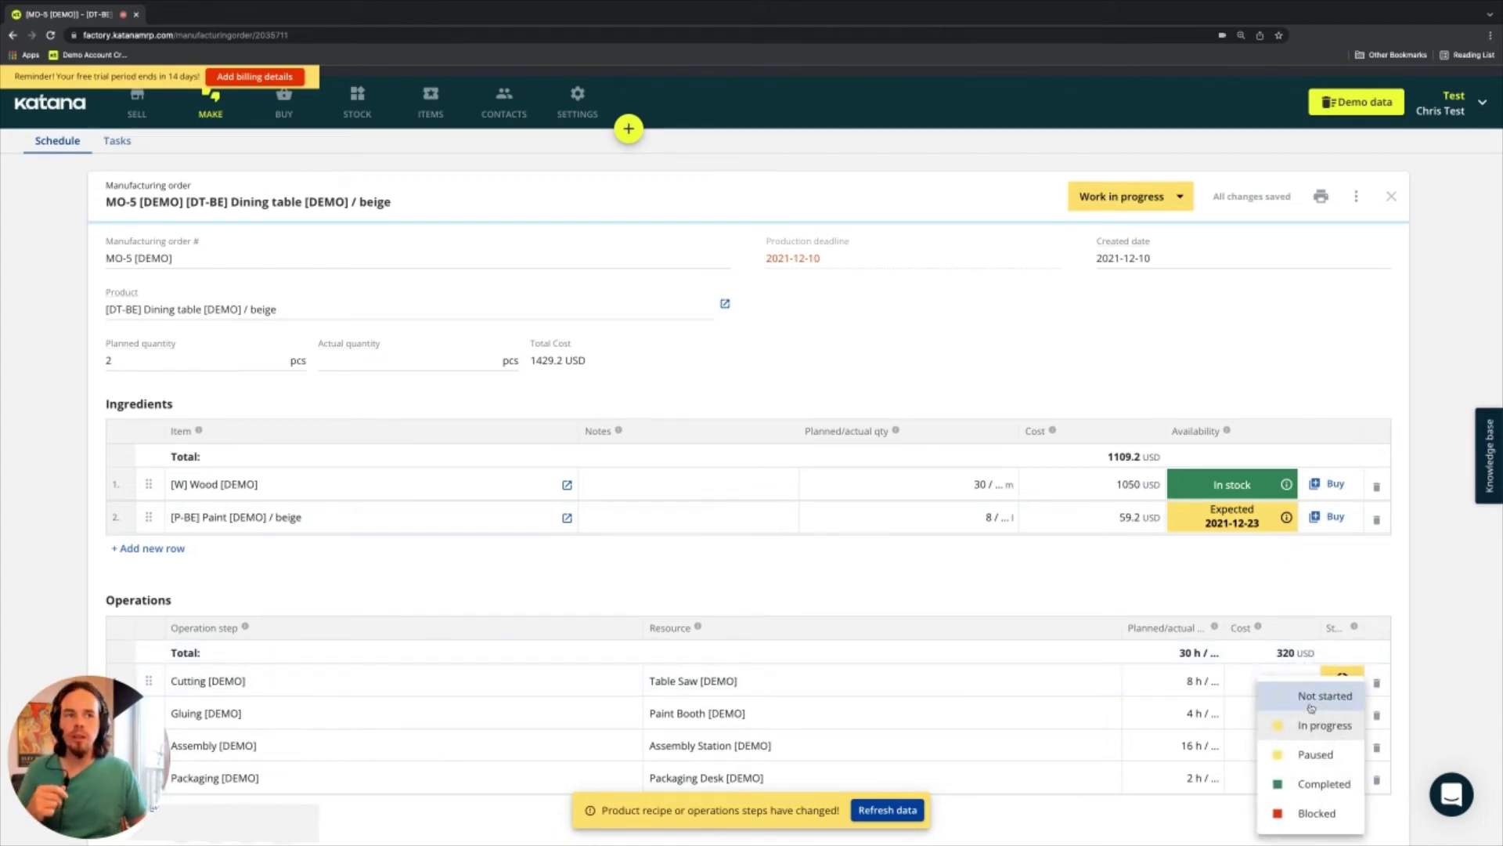
pyautogui.click(1323, 695)
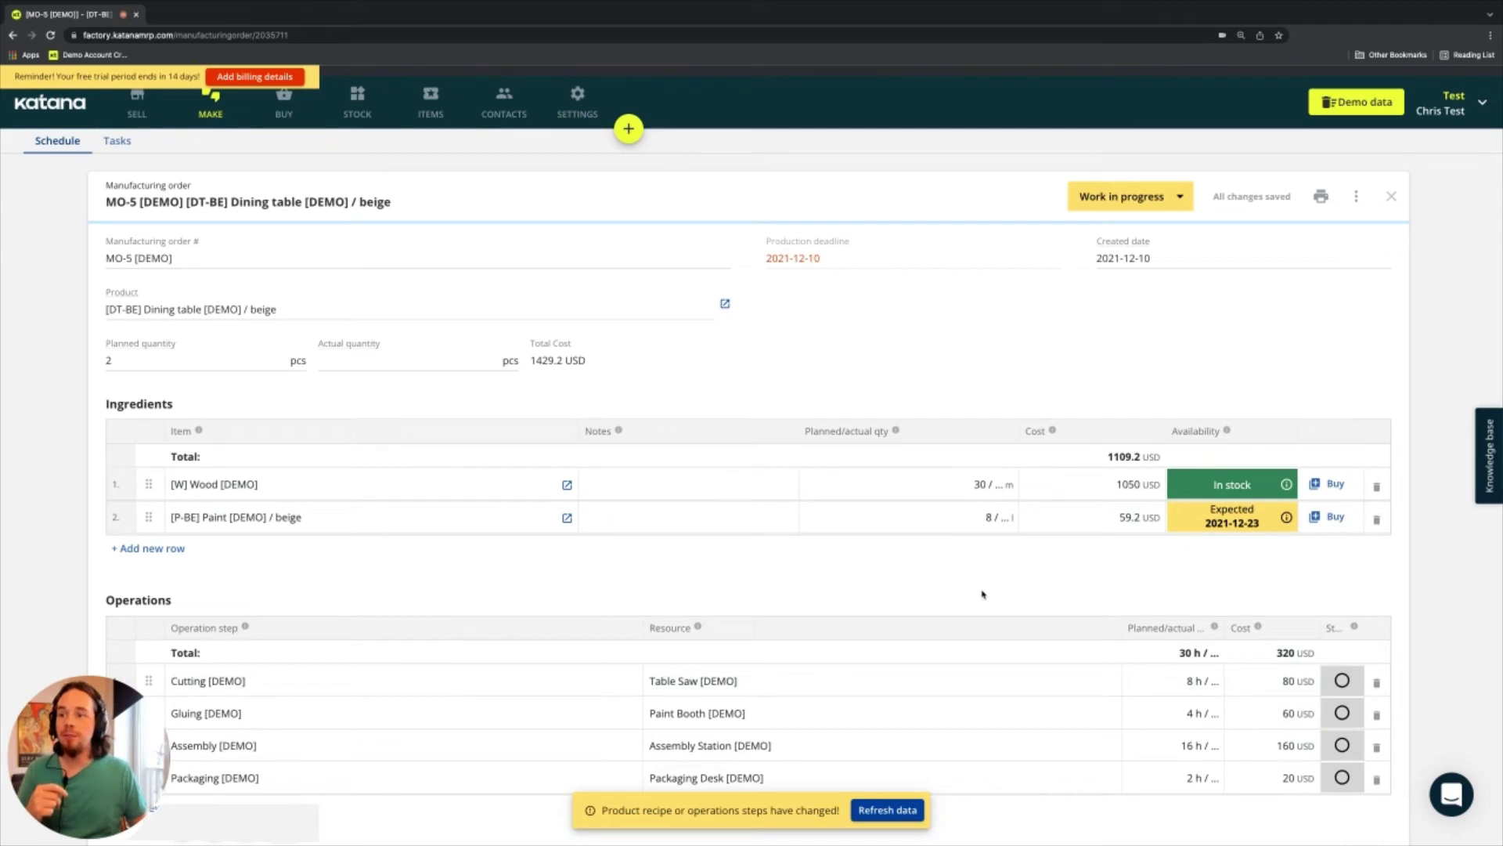
# - Set the whole MO-5 order's status from Work in progress to Not started
pyautogui.click(1138, 205)
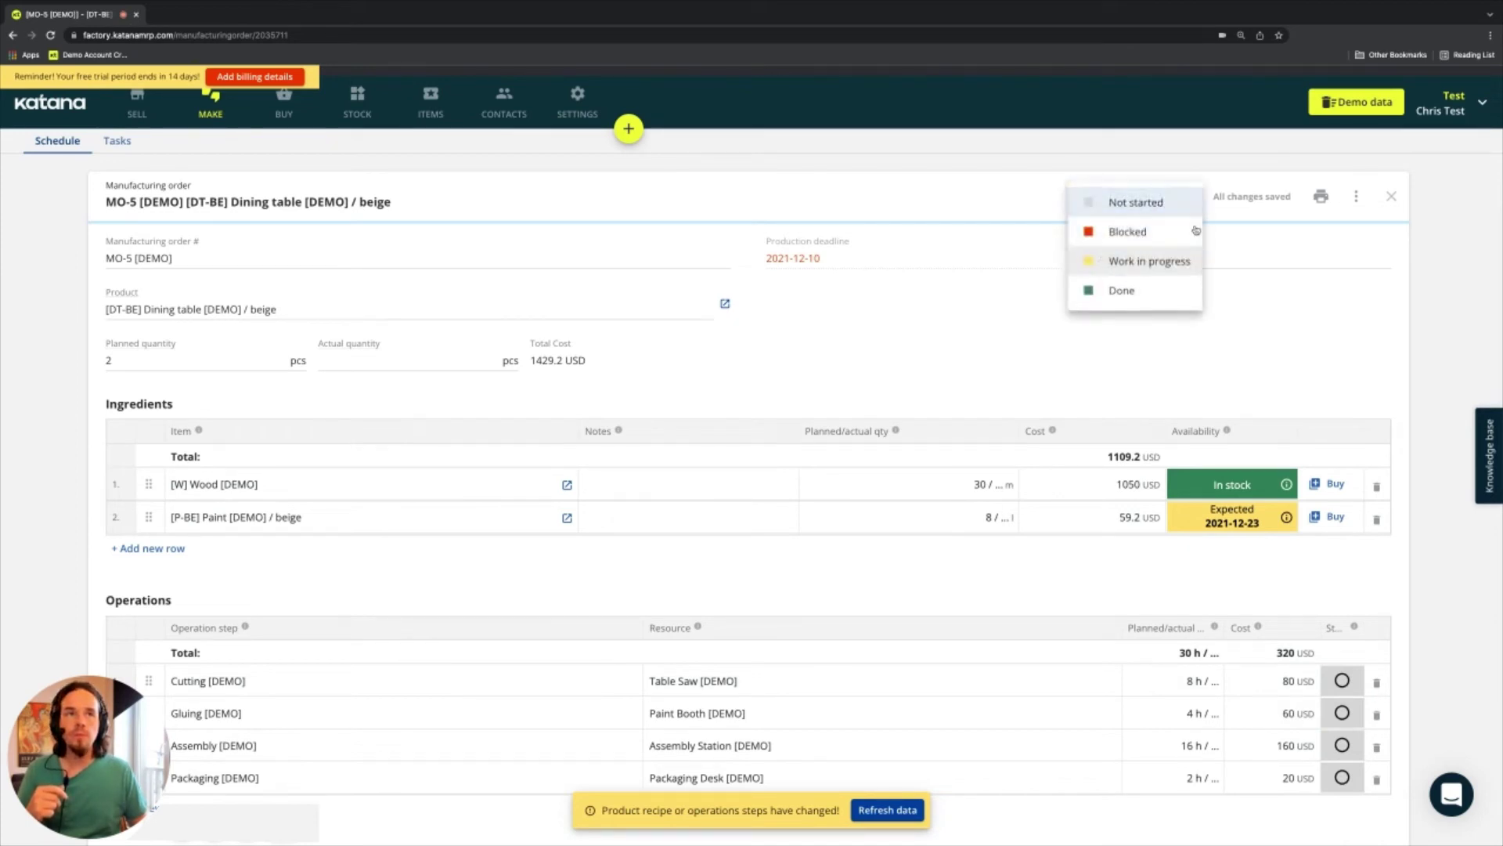
pyautogui.click(1137, 205)
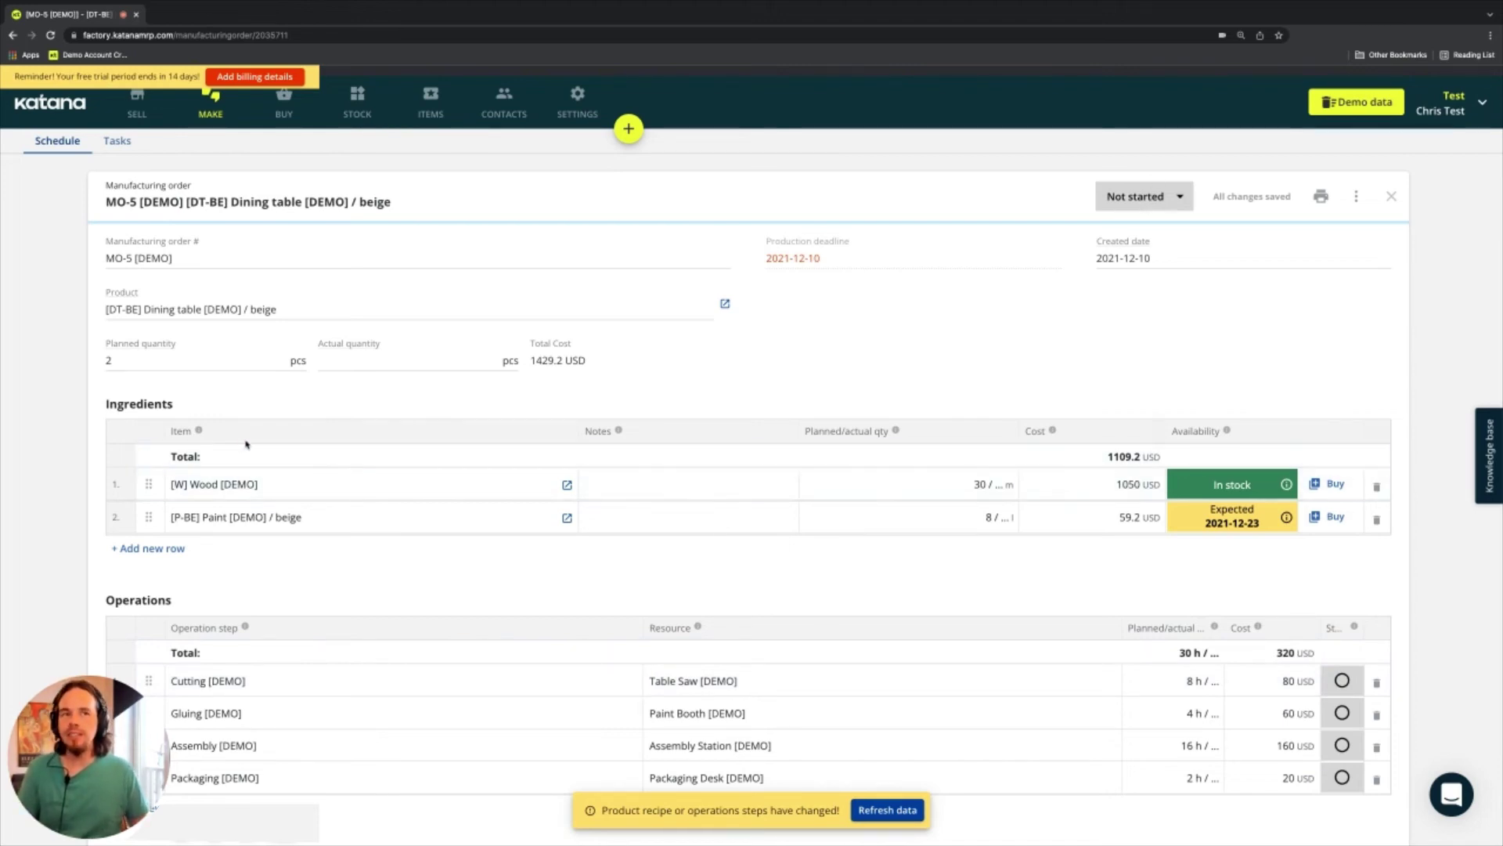
pyautogui.scroll(-2, 580, 599)
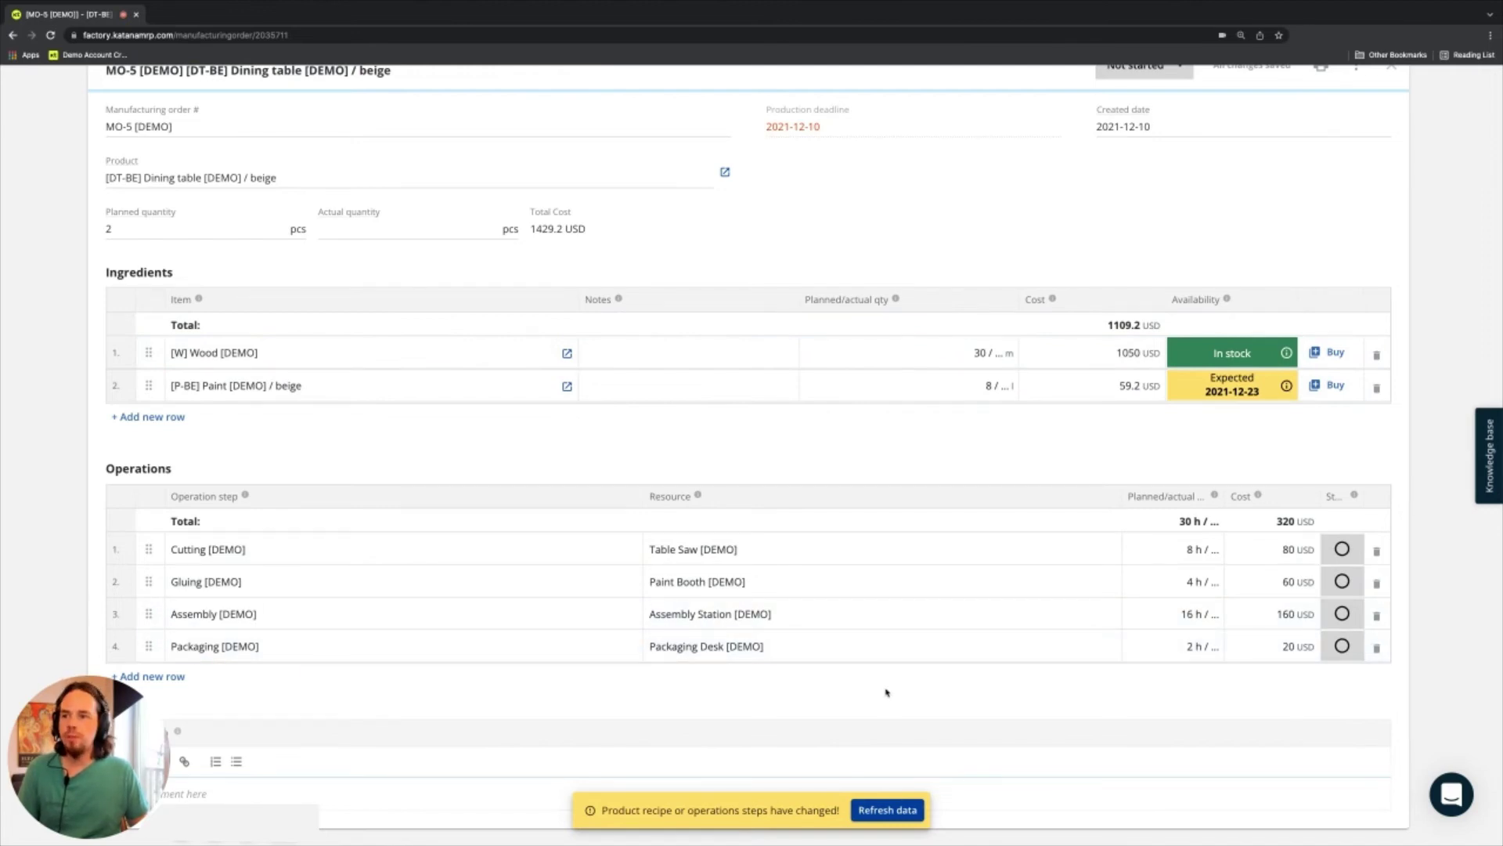
pyautogui.scroll(2, 875, 672)
pyautogui.scroll(2, 876, 672)
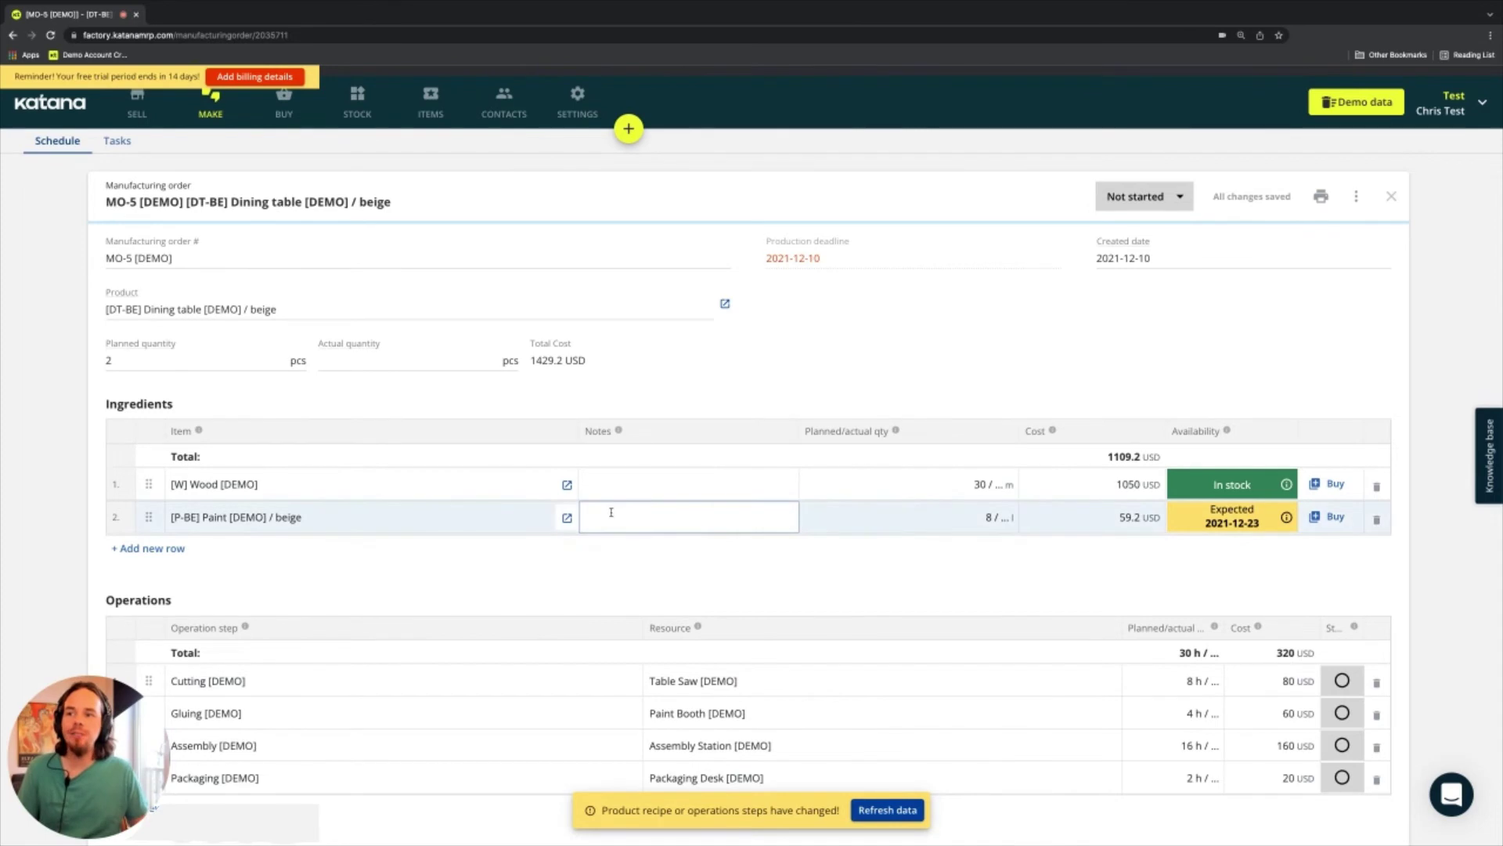
pyautogui.scroll(-3, 616, 512)
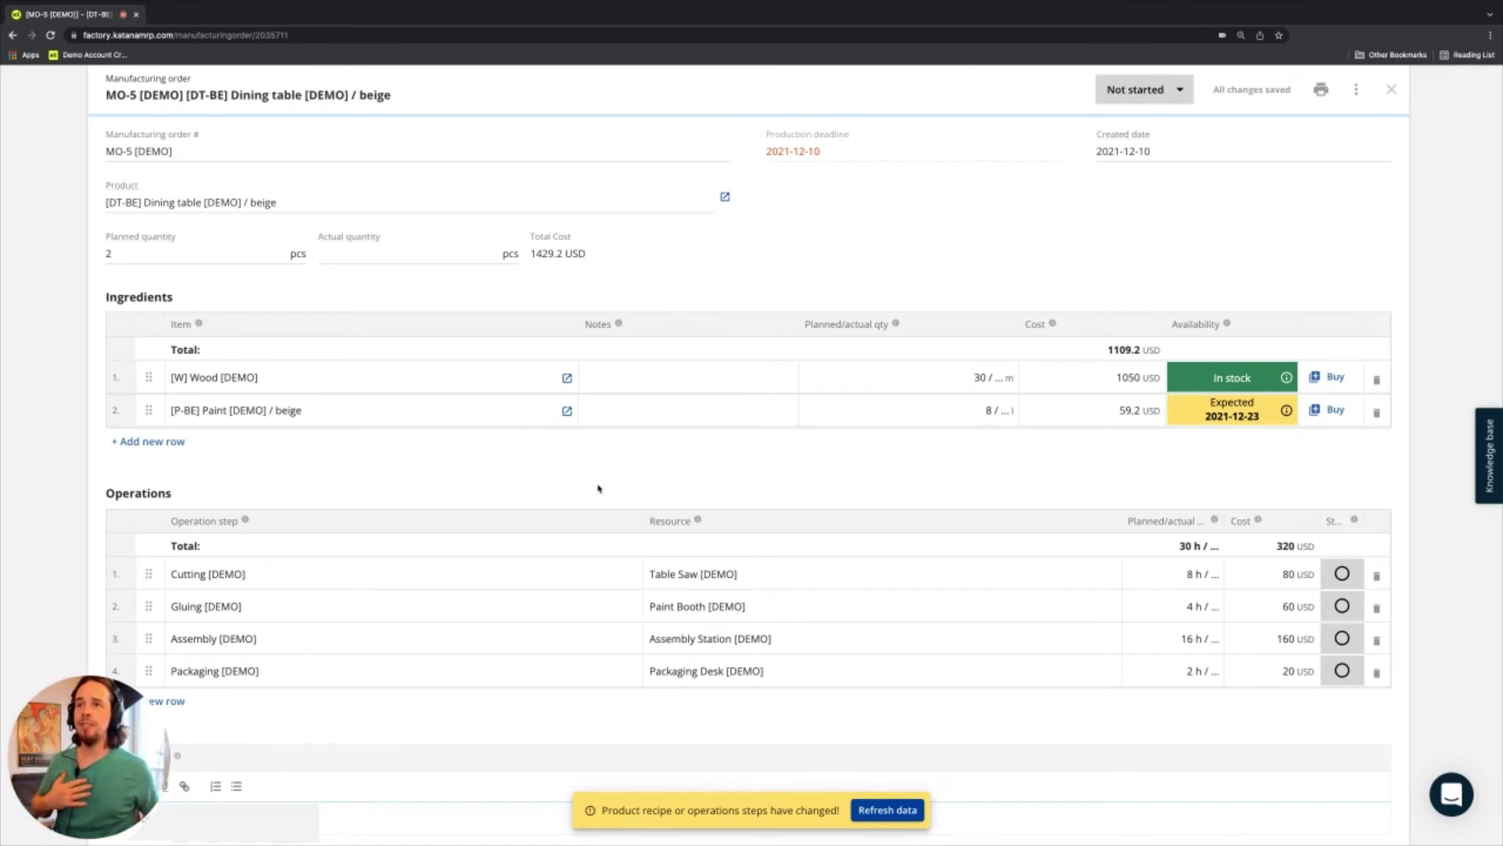
# - Scroll through MO-5 to review its ingredients and the Cutting, Gluing, Assembly and Packaging operations
pyautogui.scroll(-1, 598, 488)
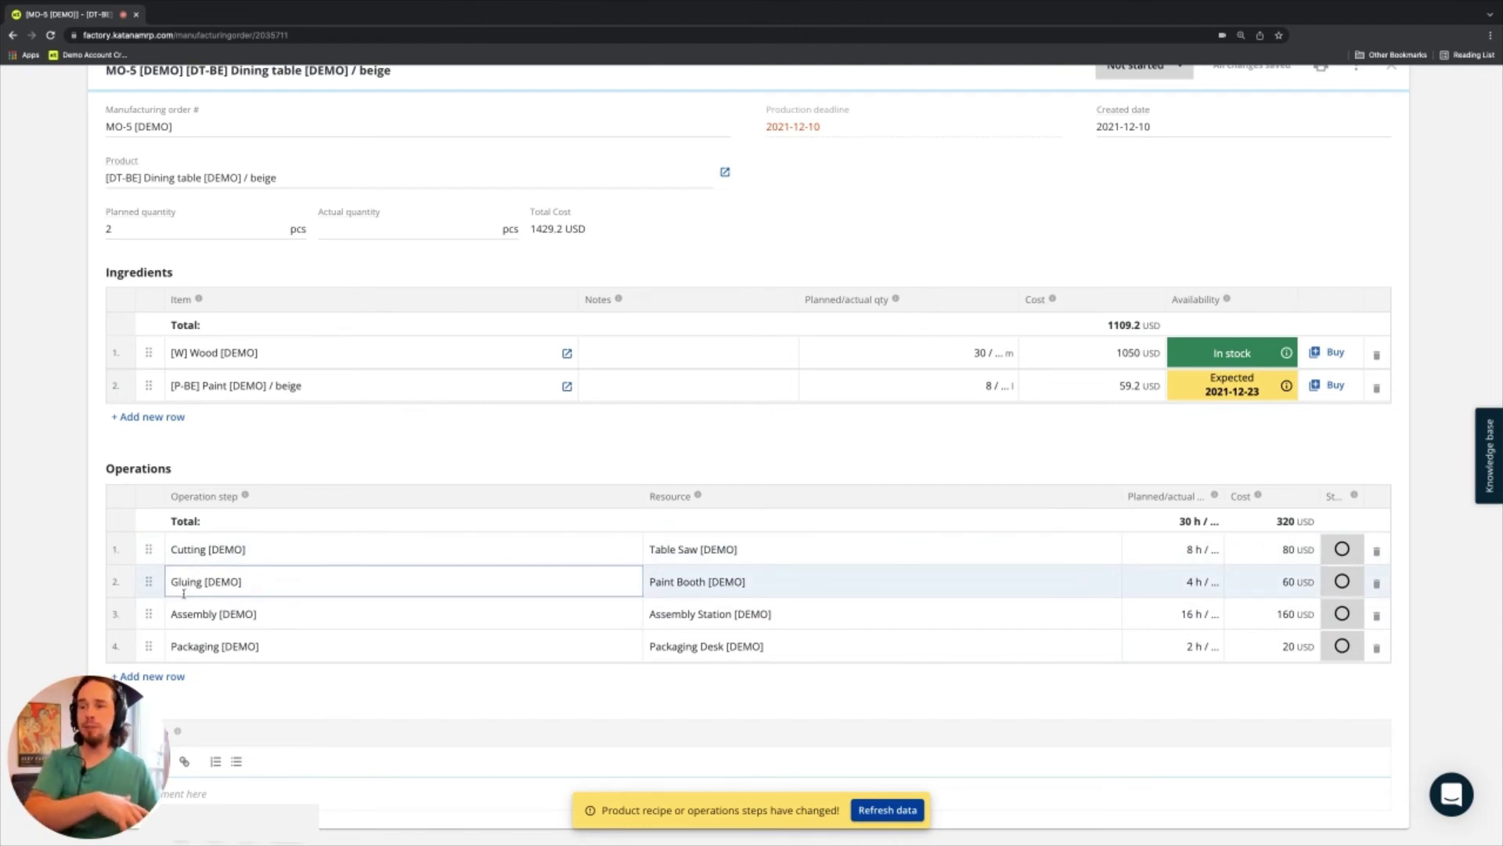
pyautogui.scroll(2, 208, 434)
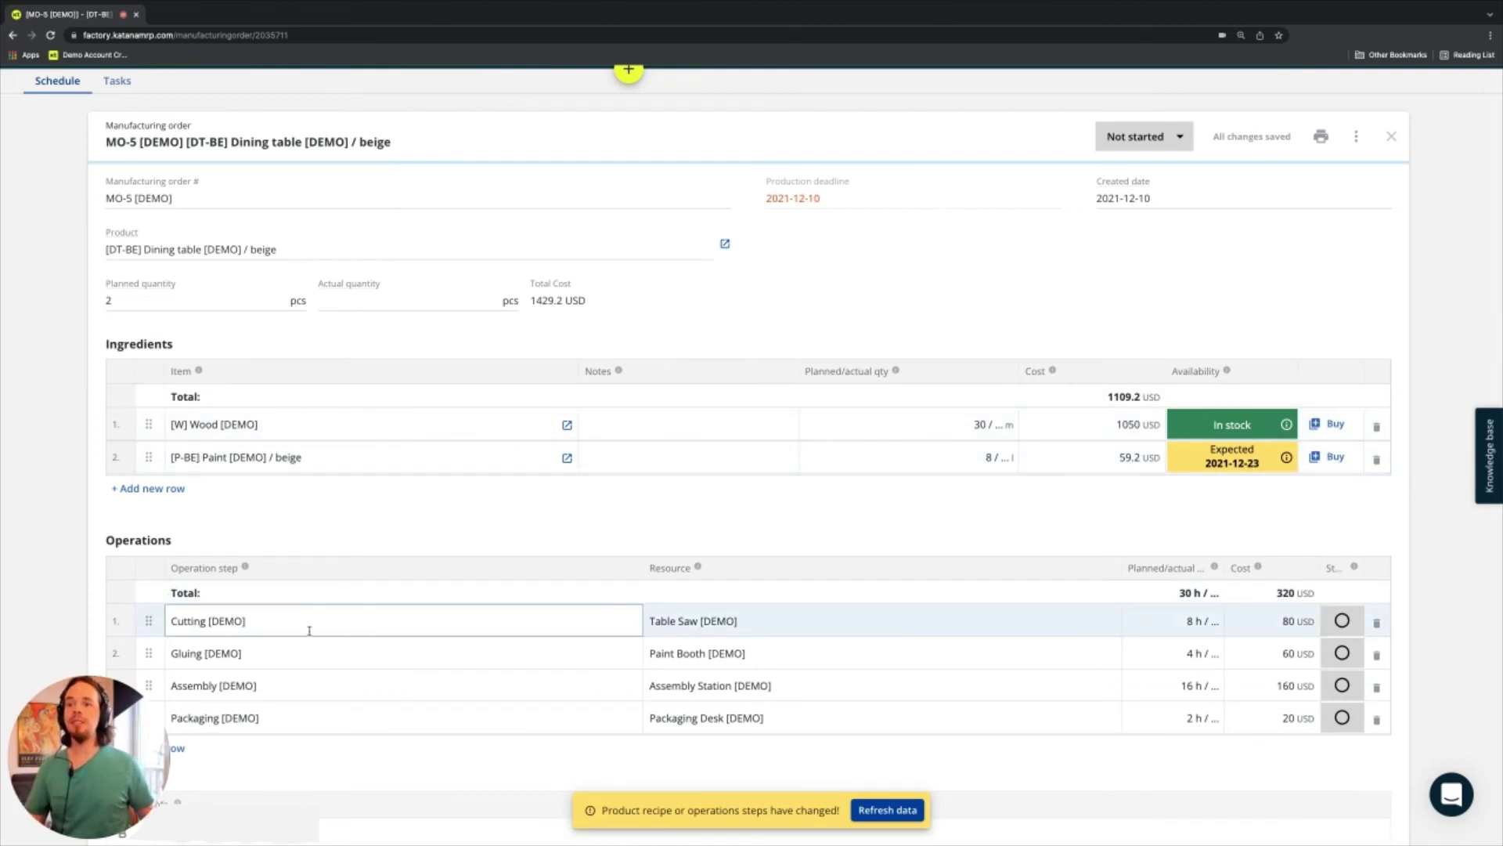
pyautogui.scroll(-1, 232, 668)
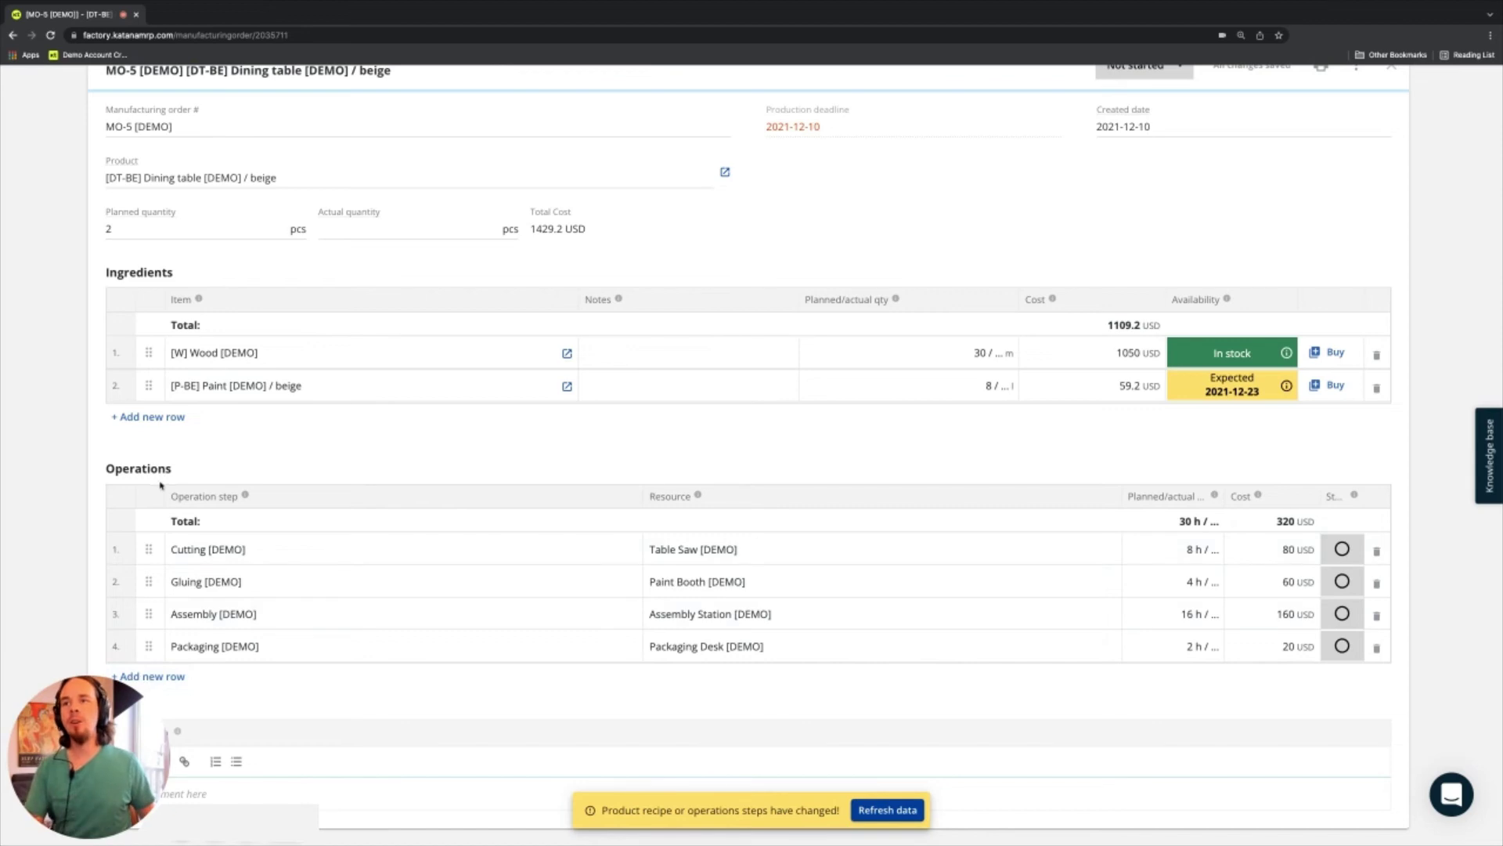
# - Add a new ingredient row and operation row to MO-5, then delete both empty rows
pyautogui.click(153, 417)
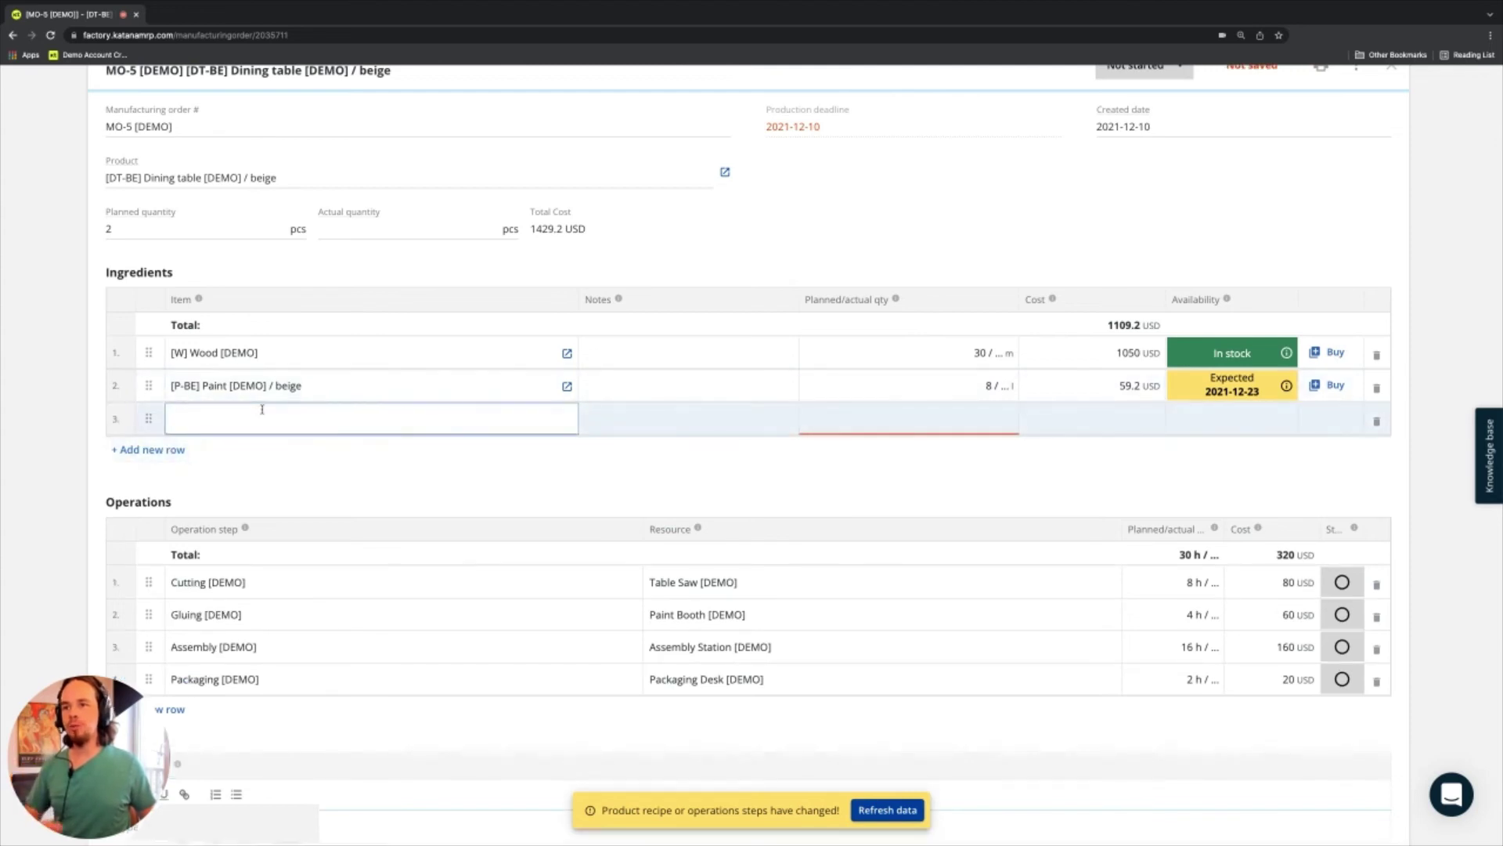
pyautogui.click(173, 709)
pyautogui.click(337, 763)
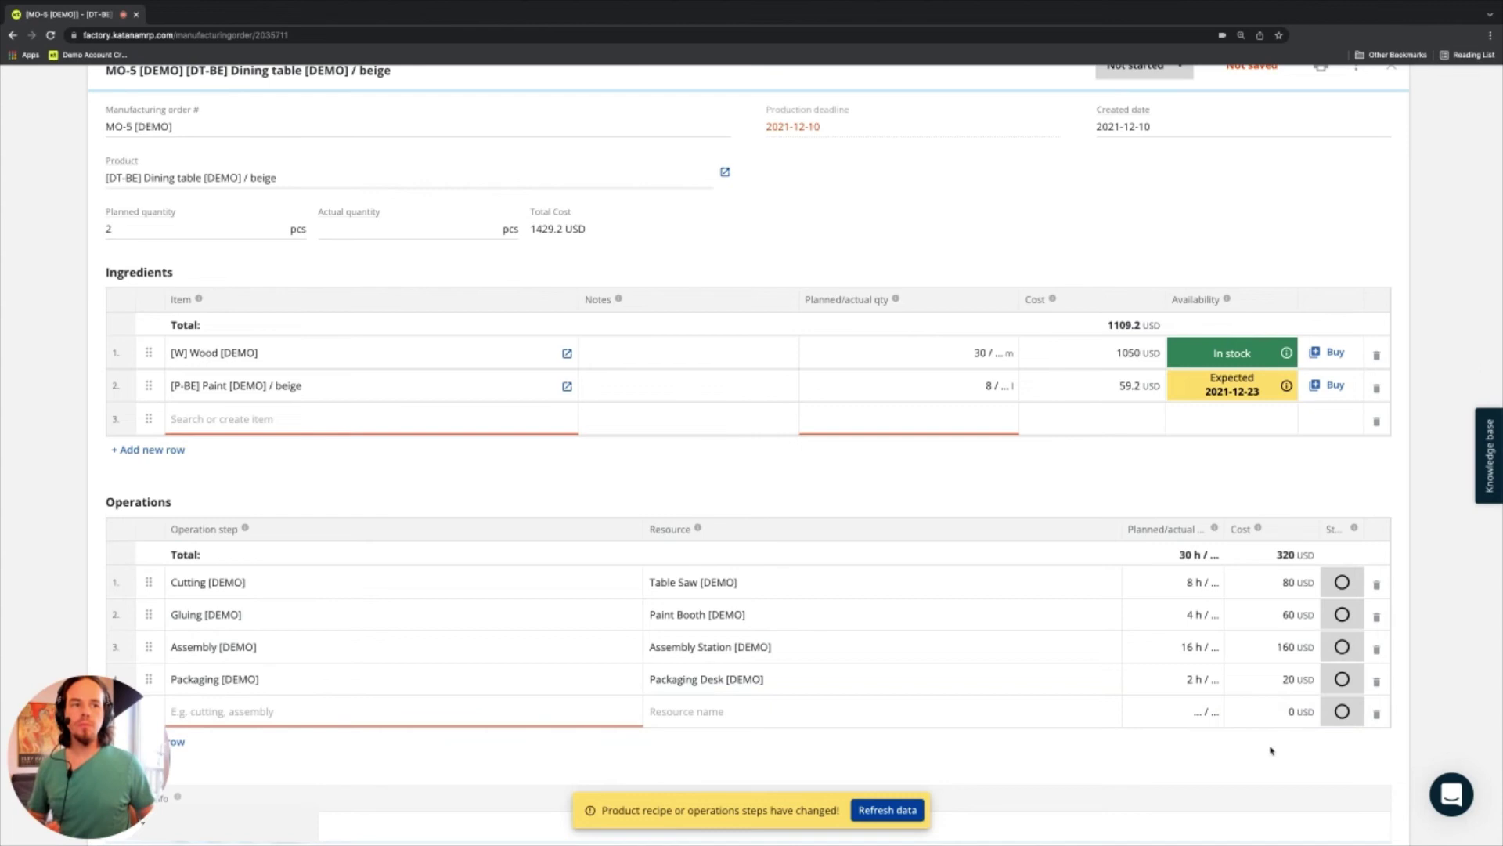
pyautogui.click(1376, 713)
pyautogui.click(1378, 422)
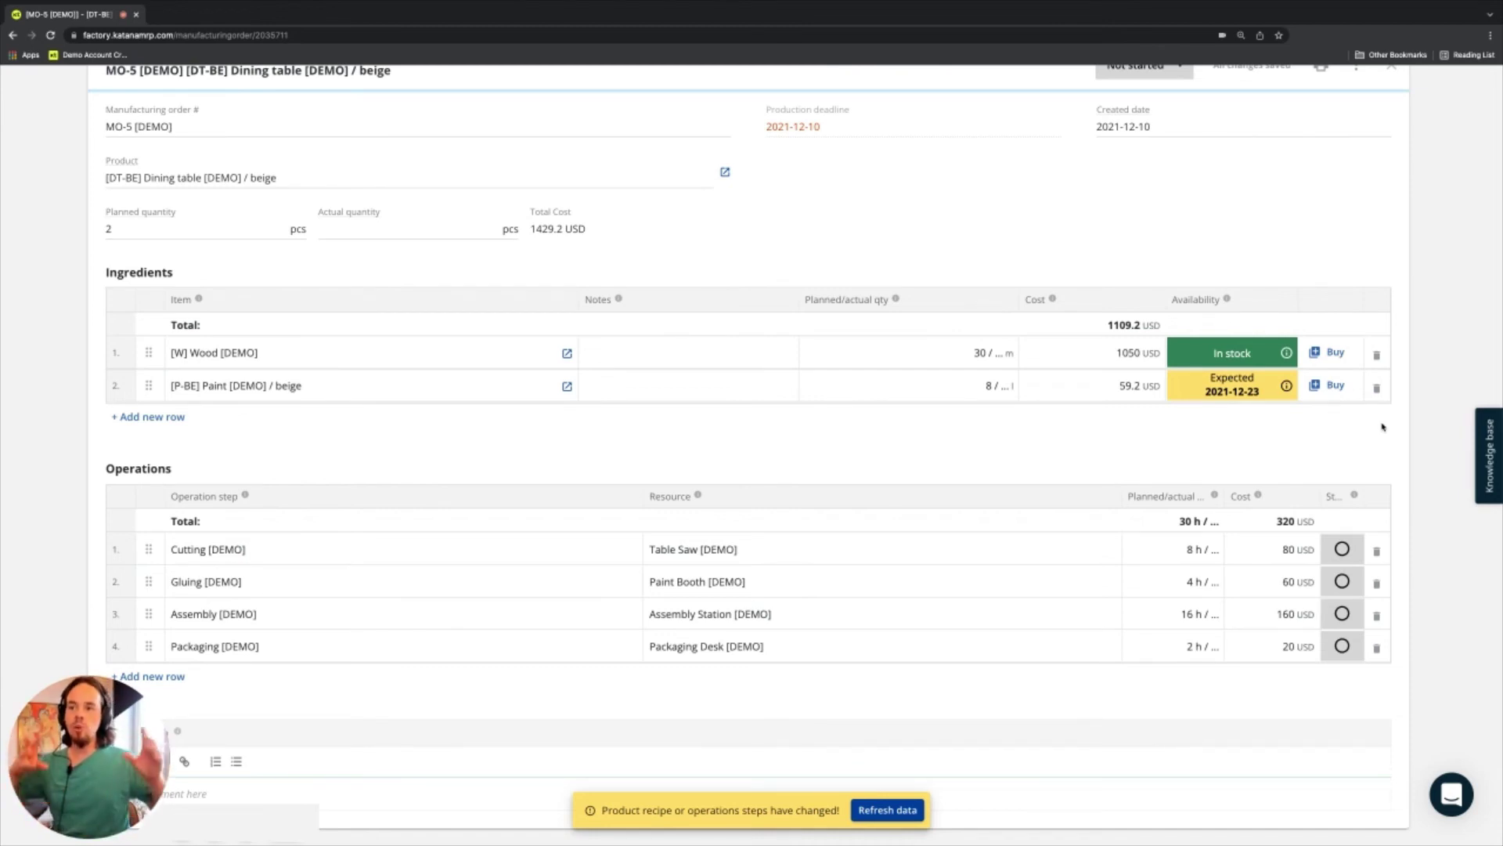
pyautogui.scroll(2, 474, 510)
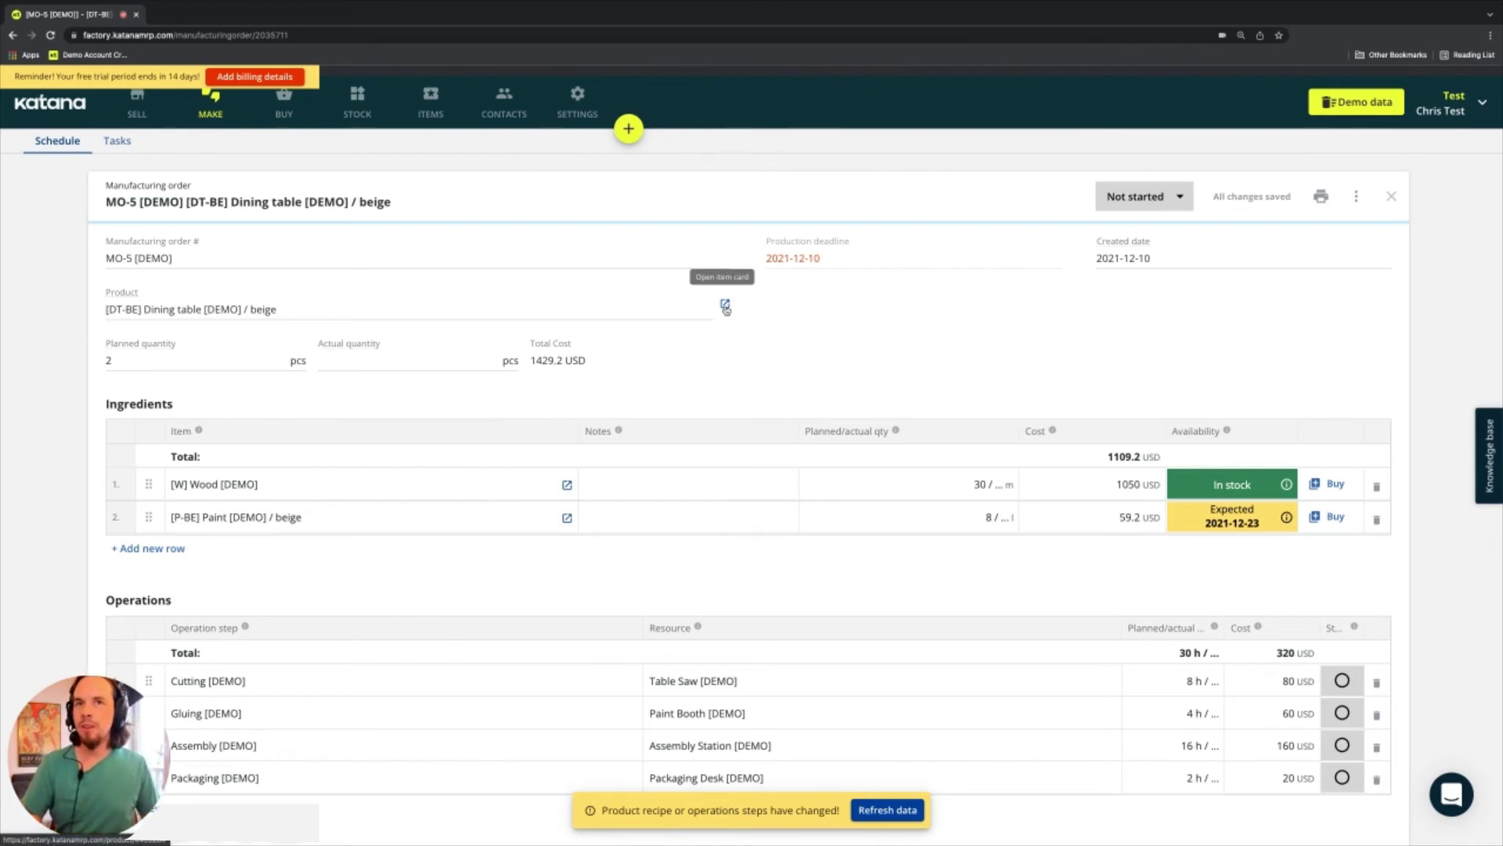
pyautogui.click(725, 306)
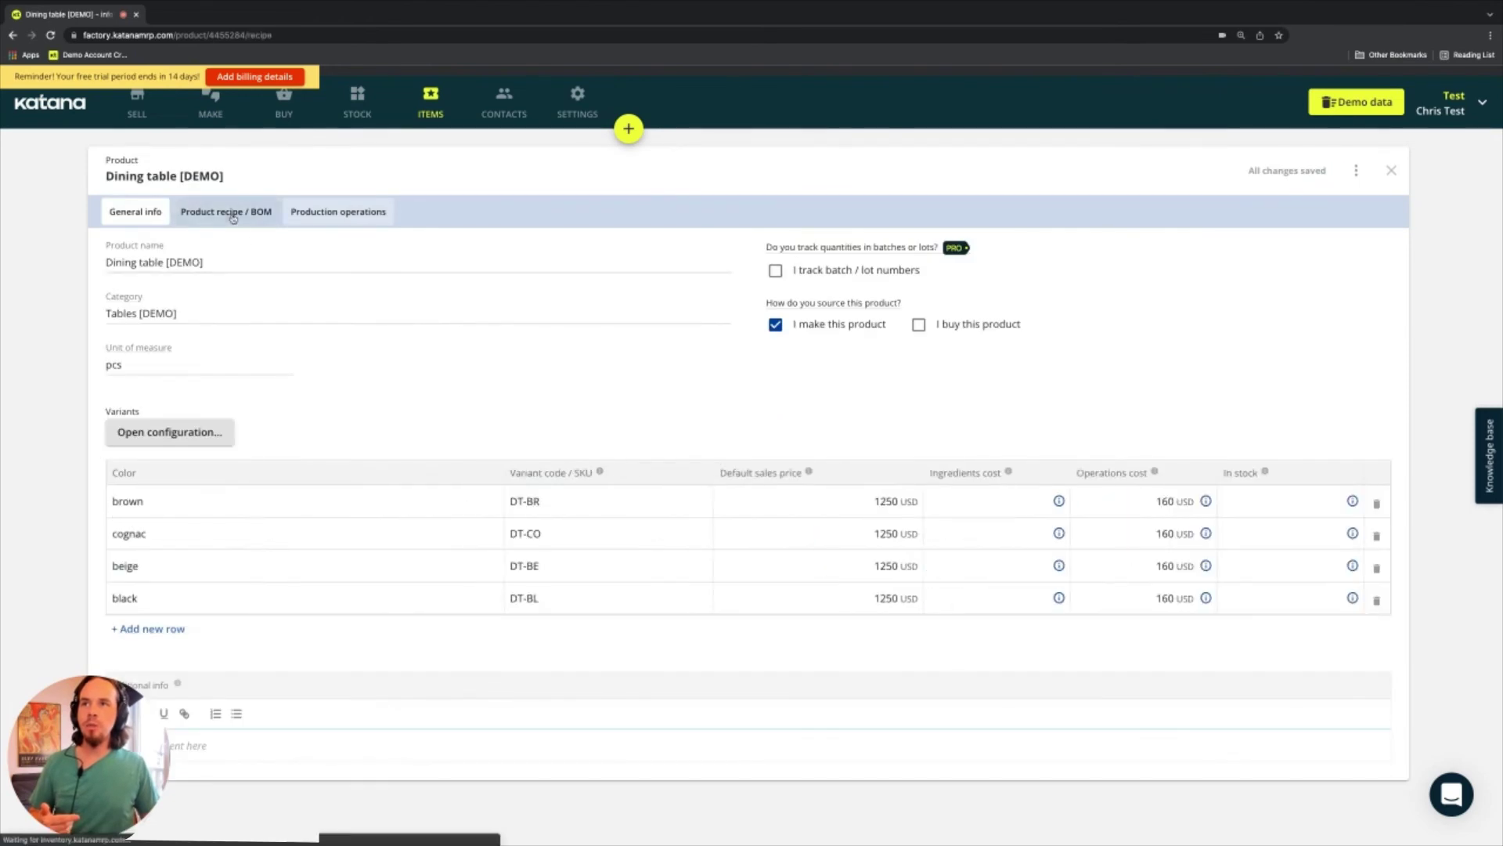
pyautogui.click(226, 212)
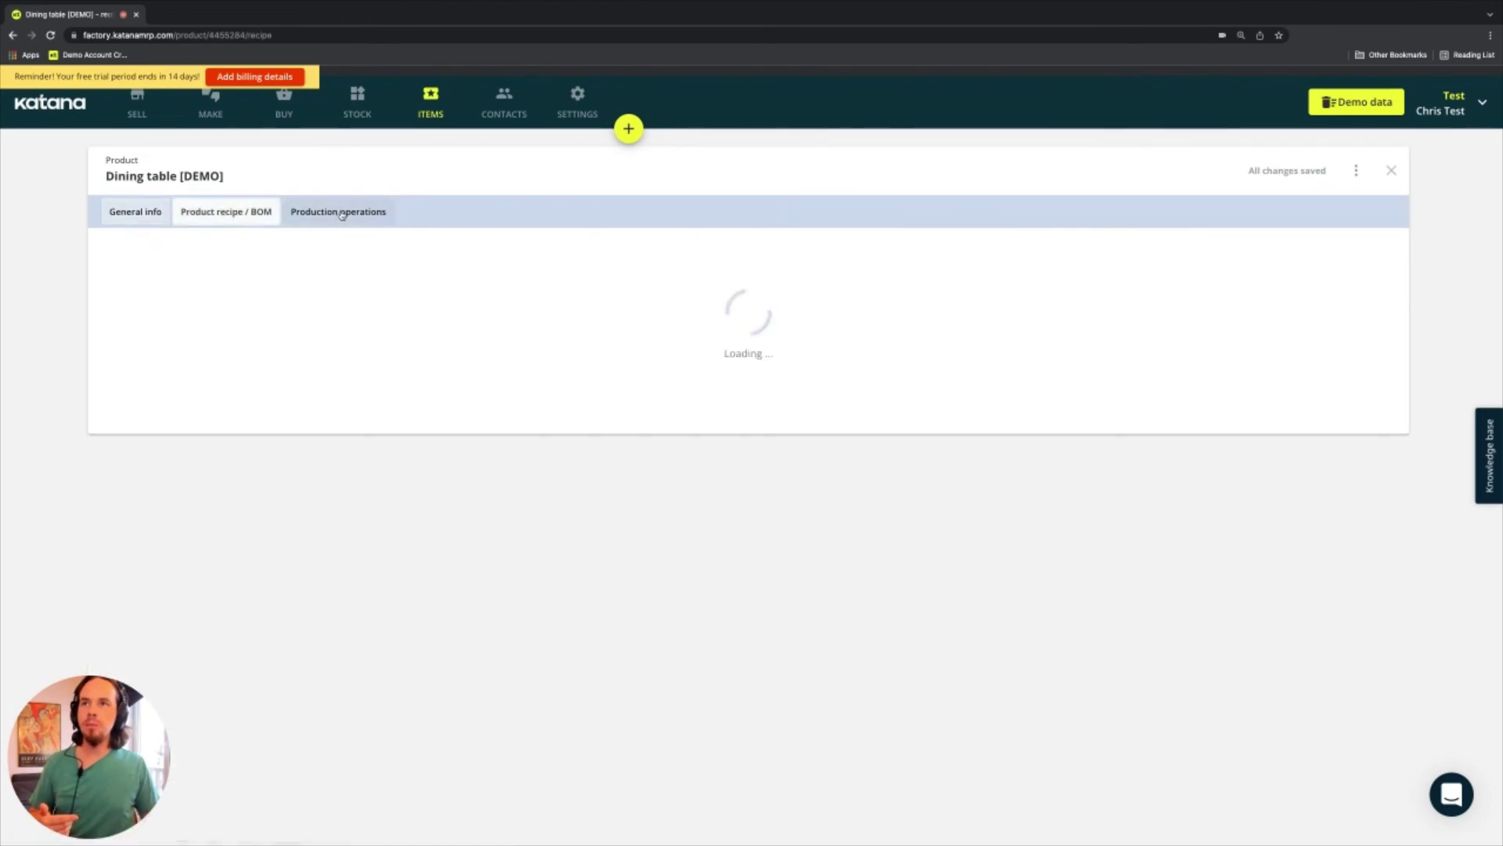
pyautogui.click(343, 213)
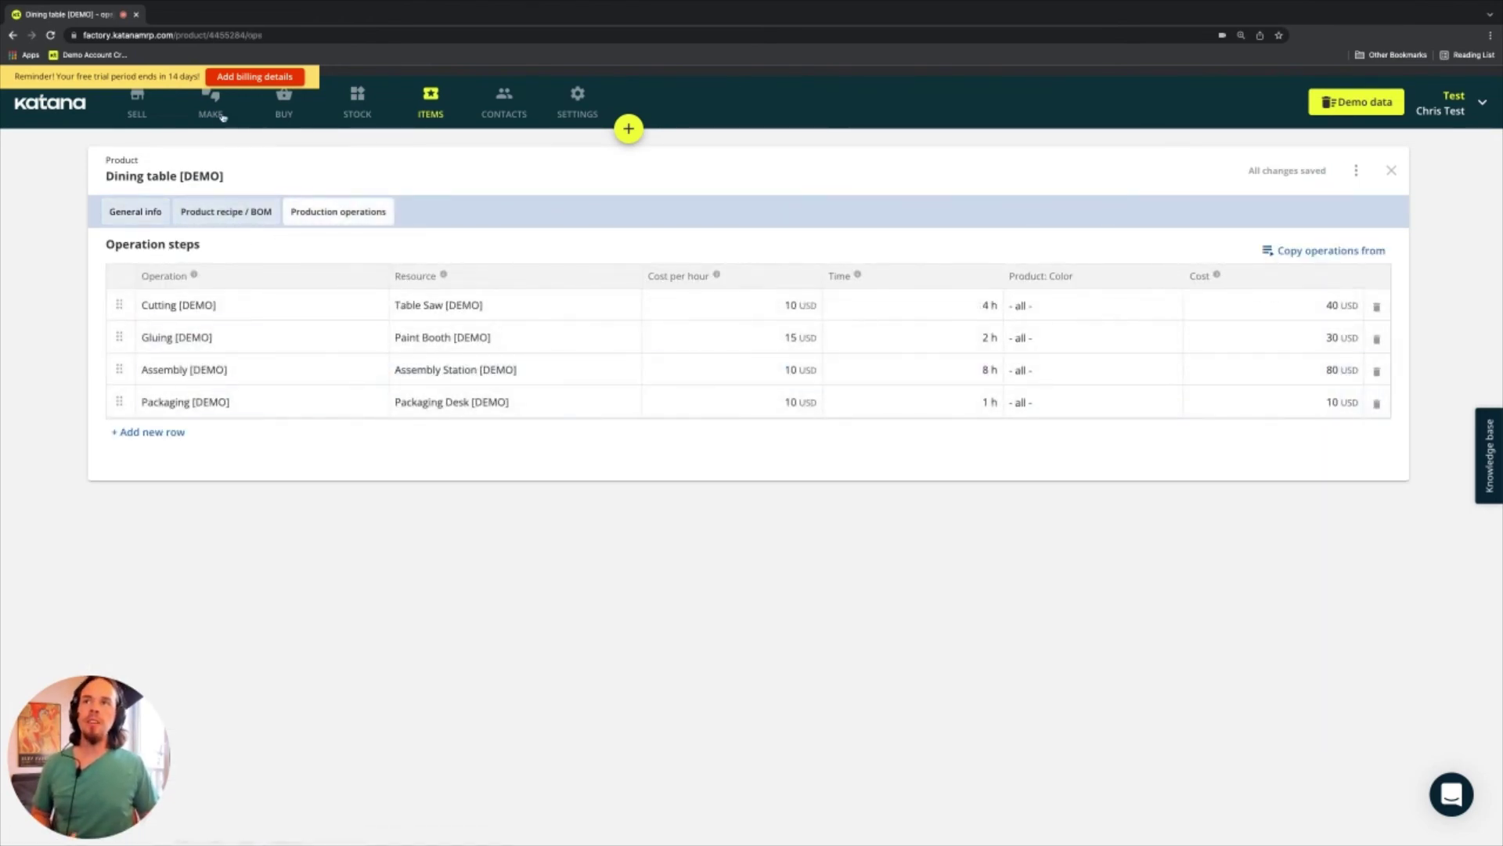
pyautogui.click(211, 106)
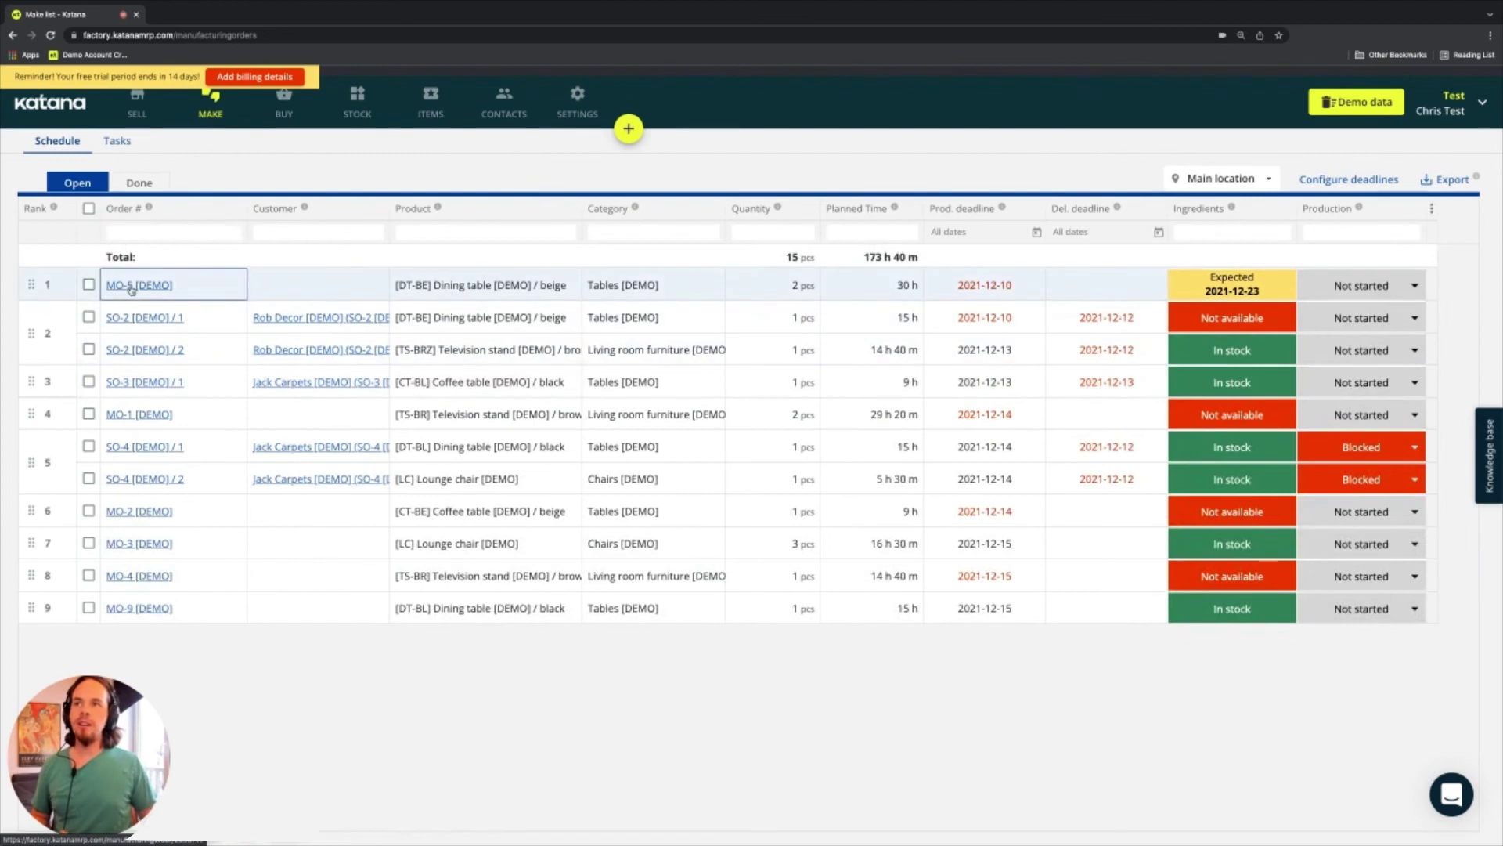
pyautogui.click(132, 287)
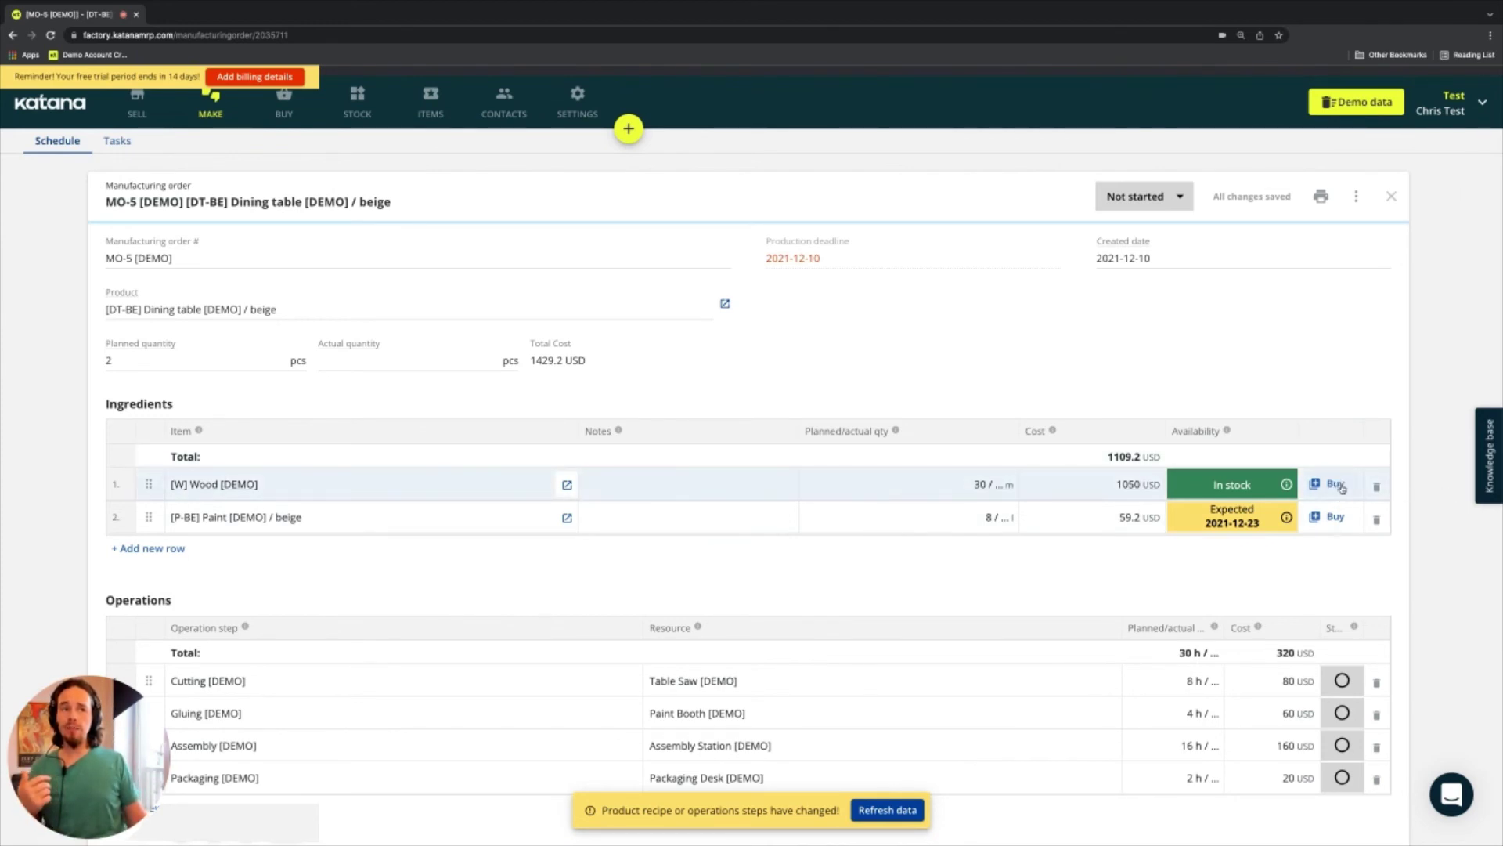
pyautogui.click(1335, 515)
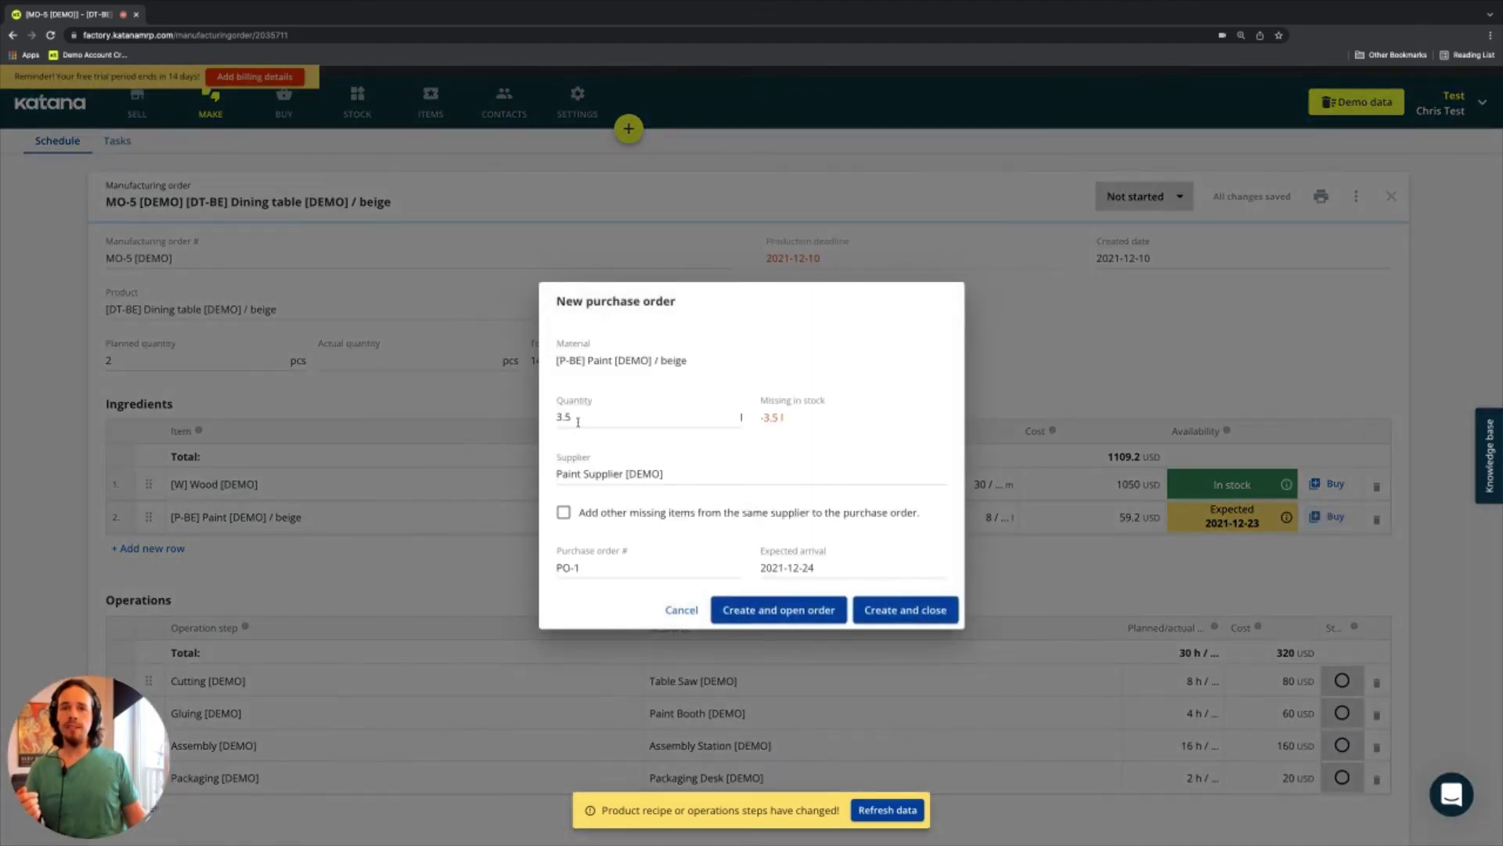
pyautogui.click(578, 422)
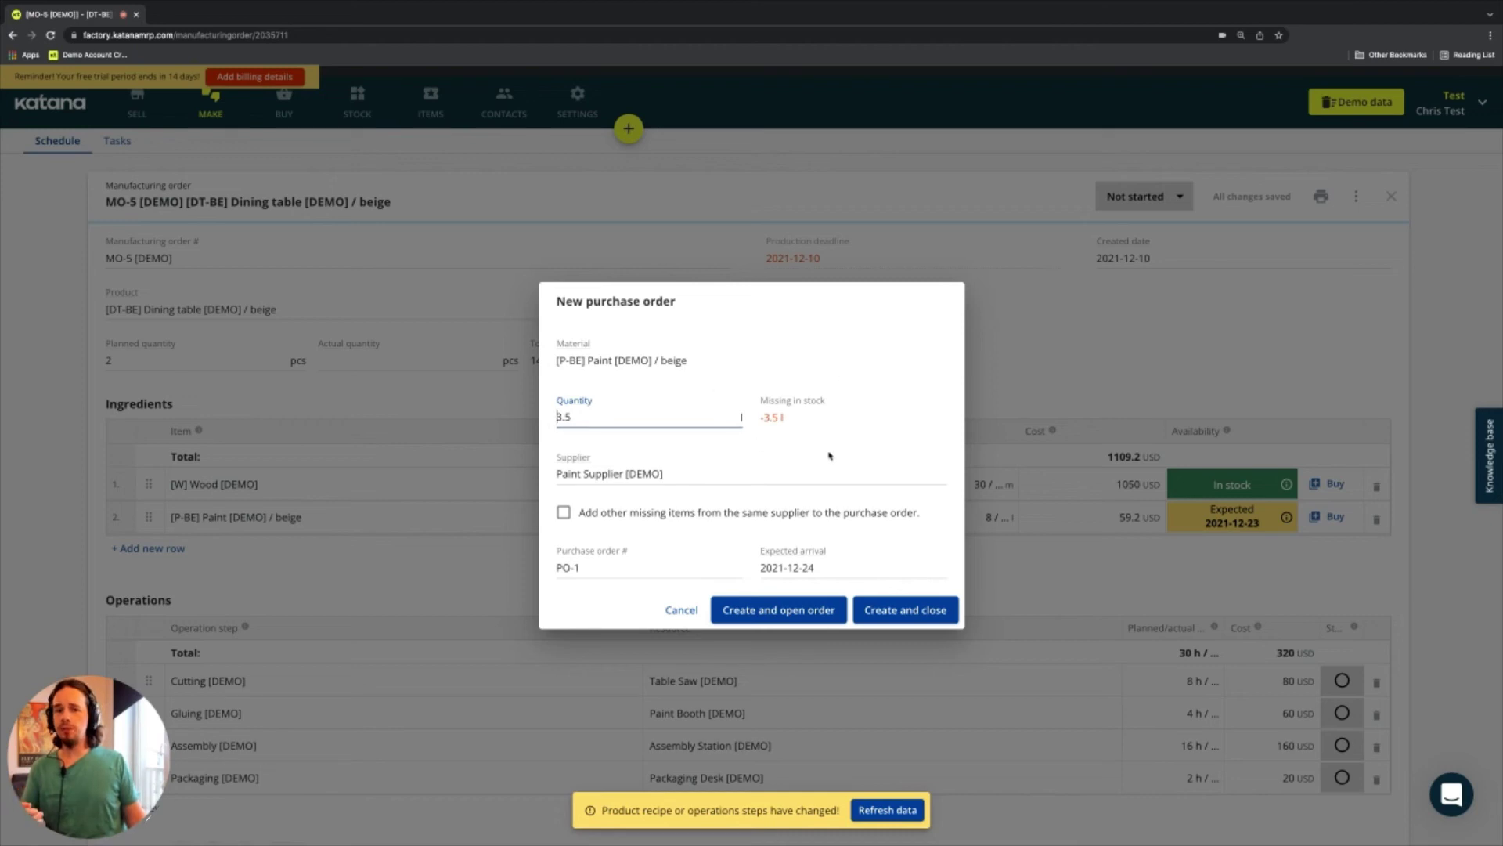
pyautogui.click(675, 611)
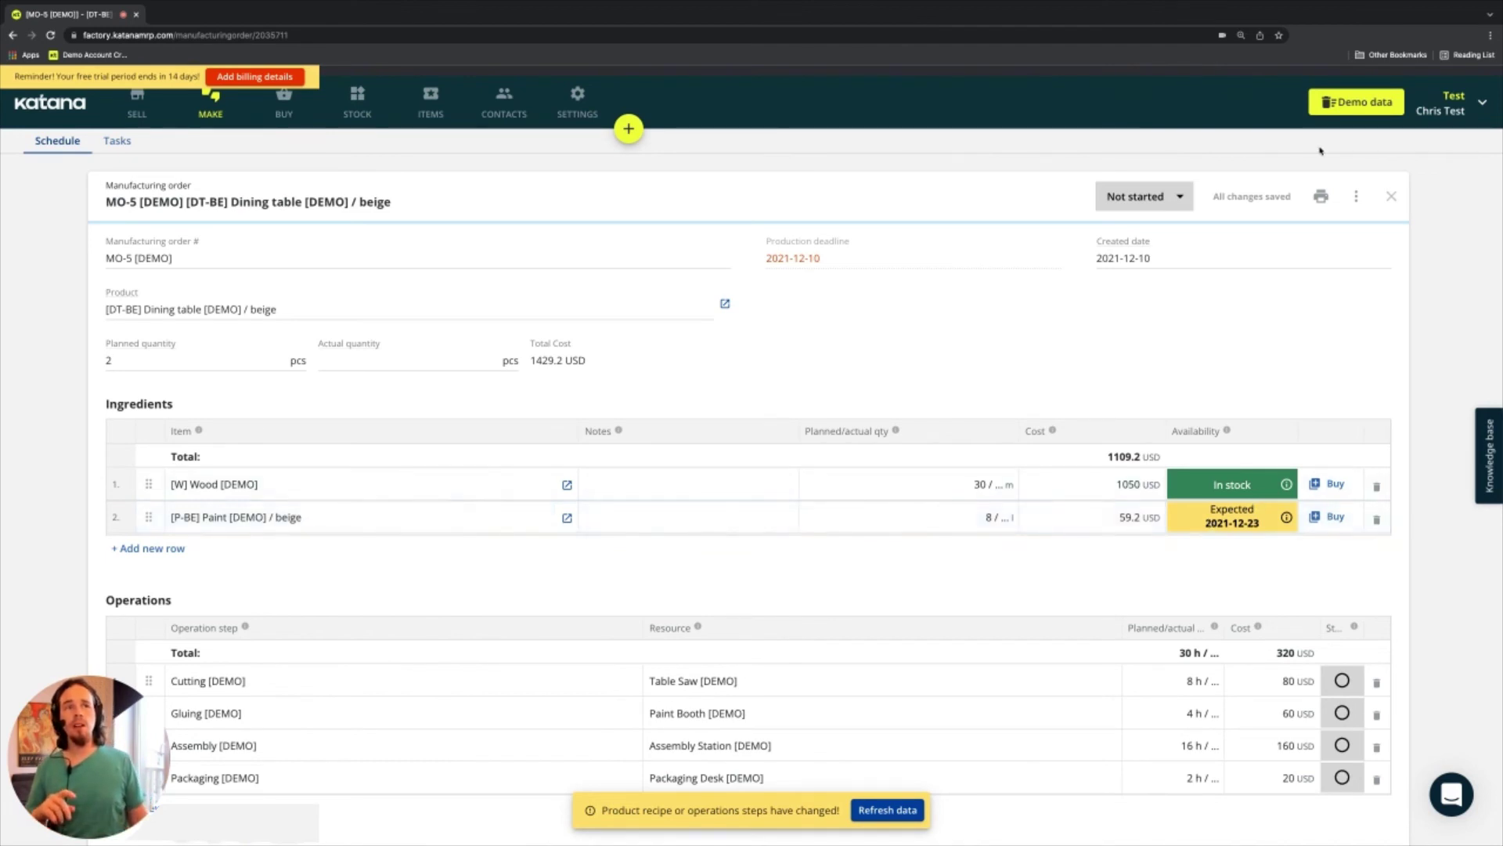
pyautogui.click(1320, 199)
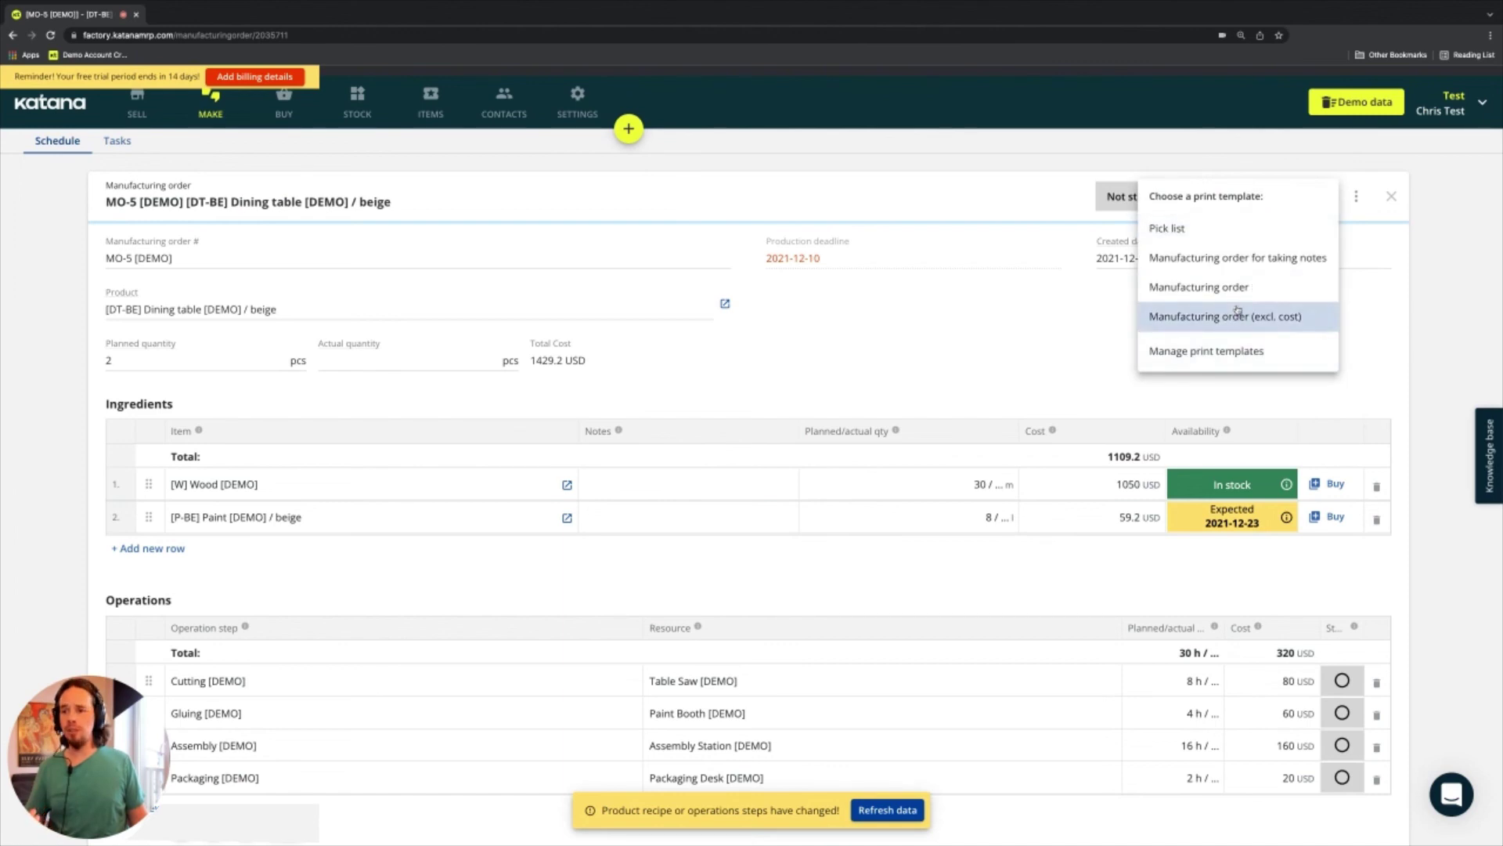
pyautogui.click(984, 321)
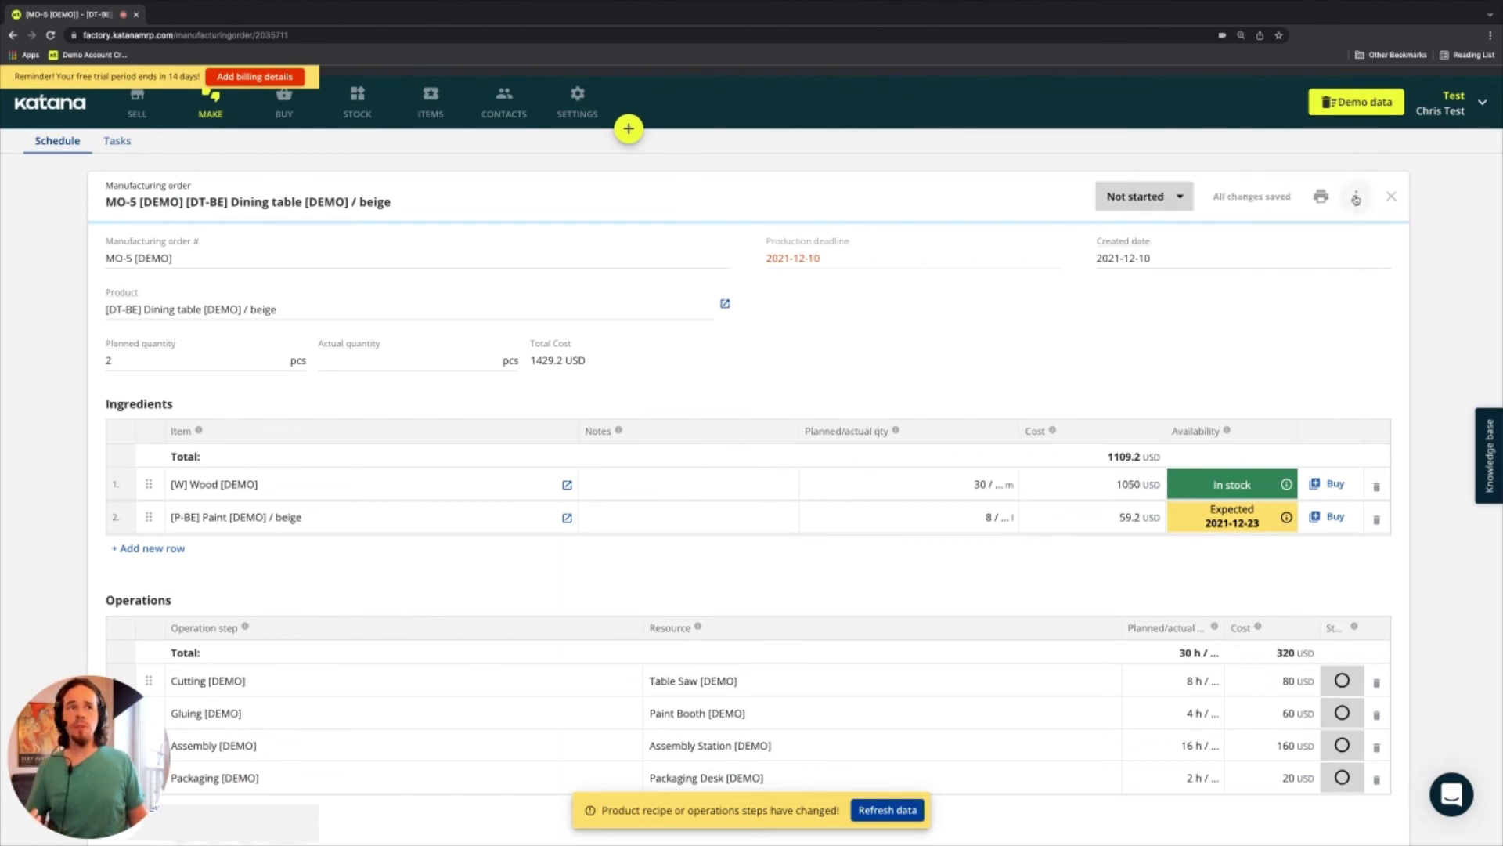
pyautogui.click(1356, 199)
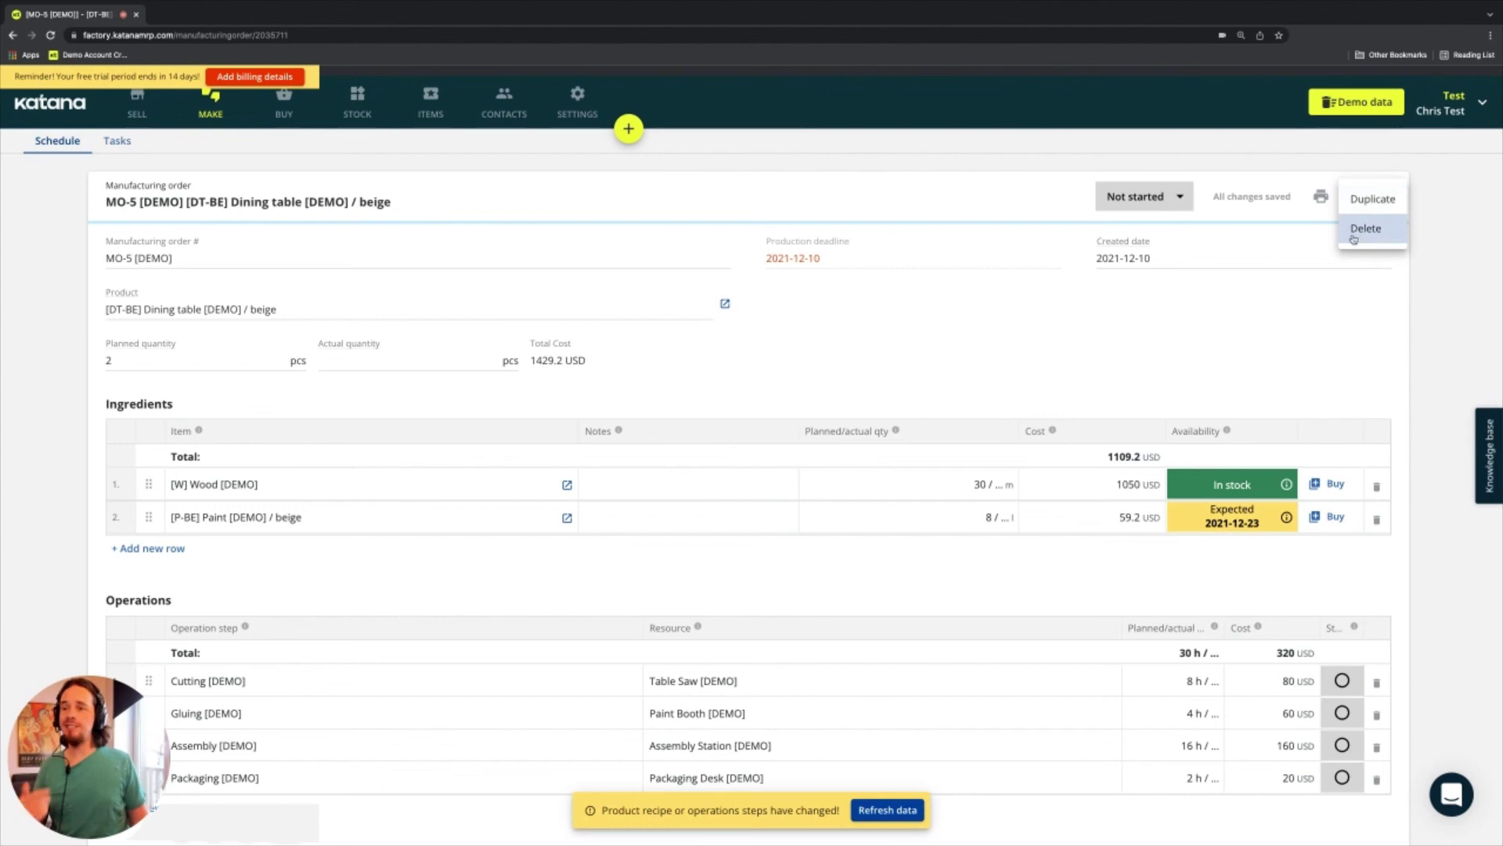
pyautogui.click(815, 364)
pyautogui.scroll(-2, 811, 359)
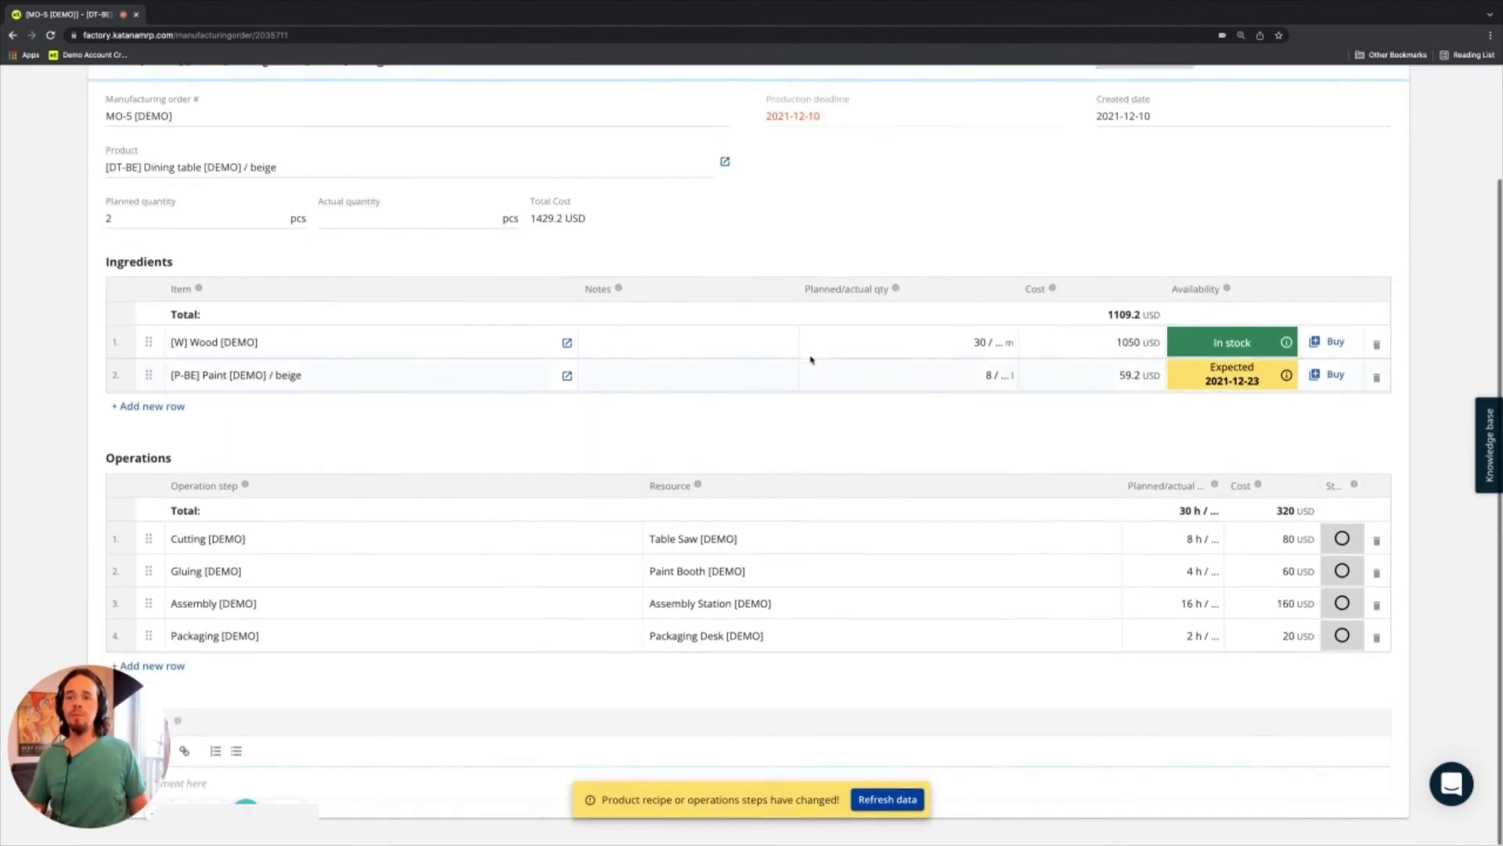
pyautogui.scroll(1, 811, 359)
pyautogui.moveTo(84, 734); pyautogui.dragTo(91, 413)
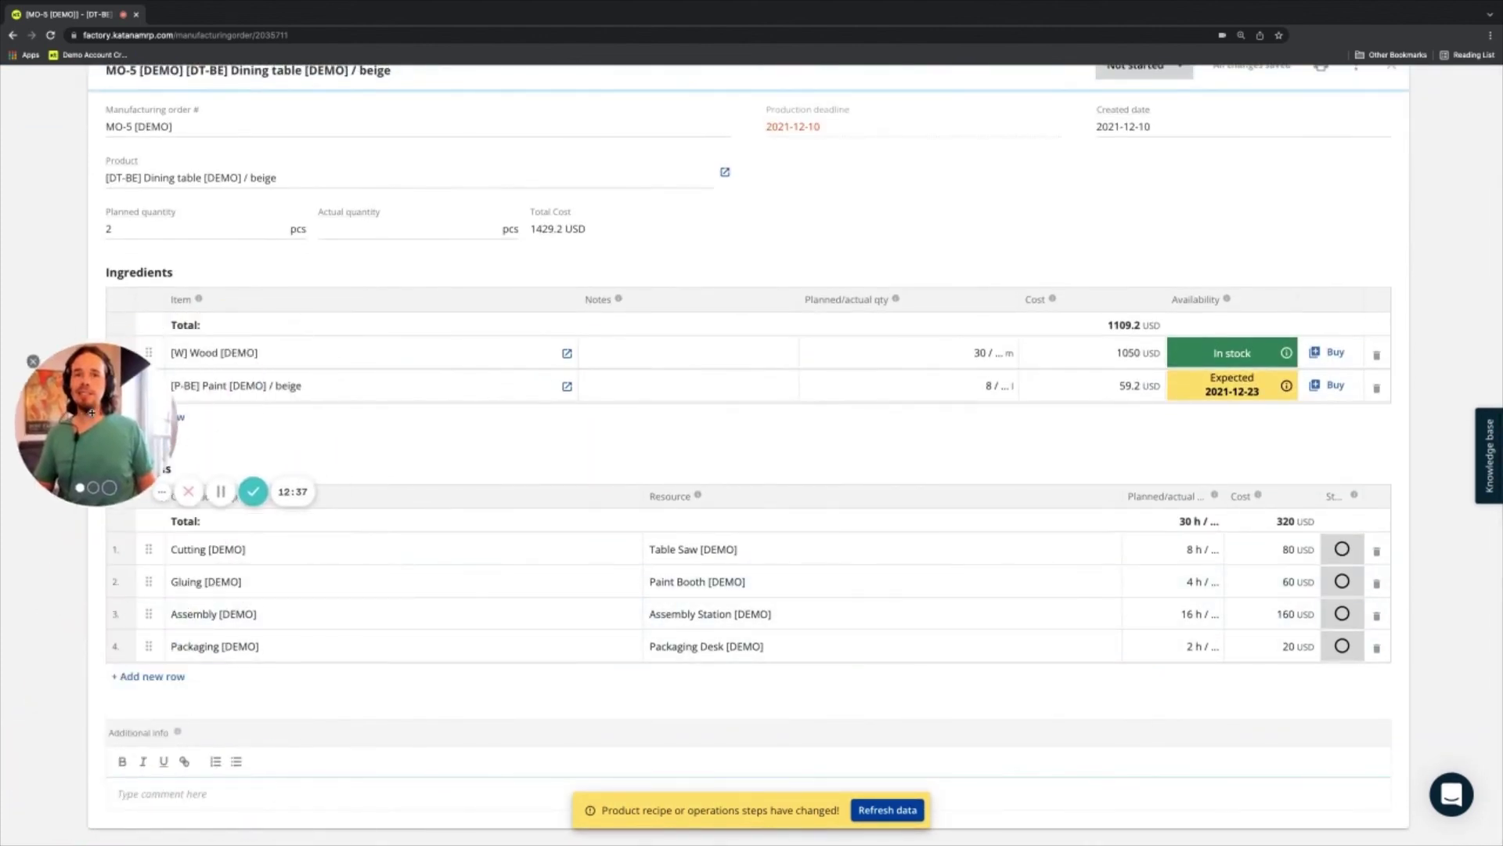
pyautogui.click(148, 796)
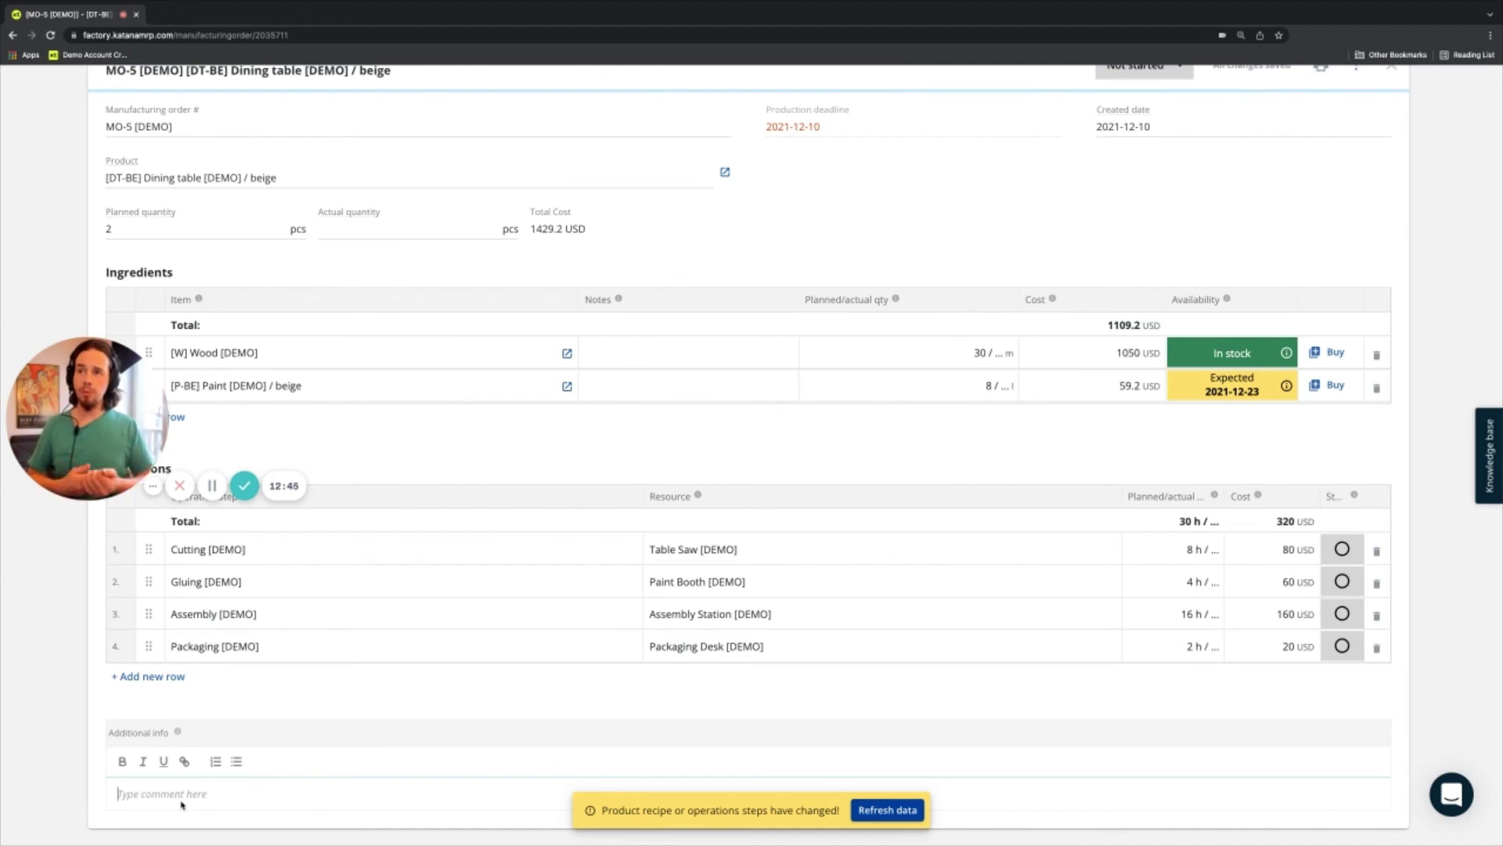
pyautogui.click(666, 352)
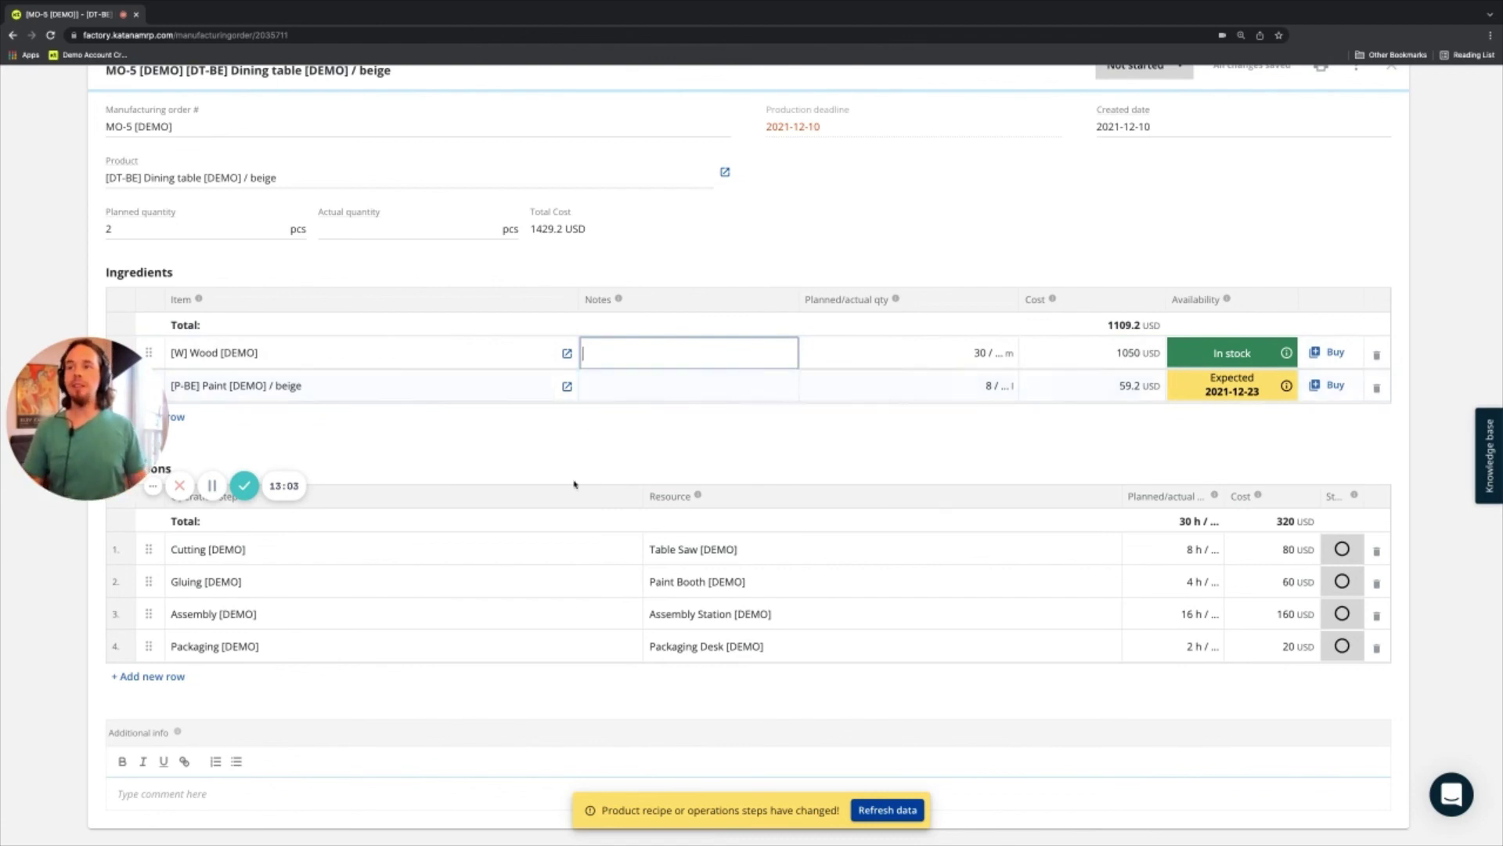
pyautogui.moveTo(69, 481); pyautogui.dragTo(105, 738)
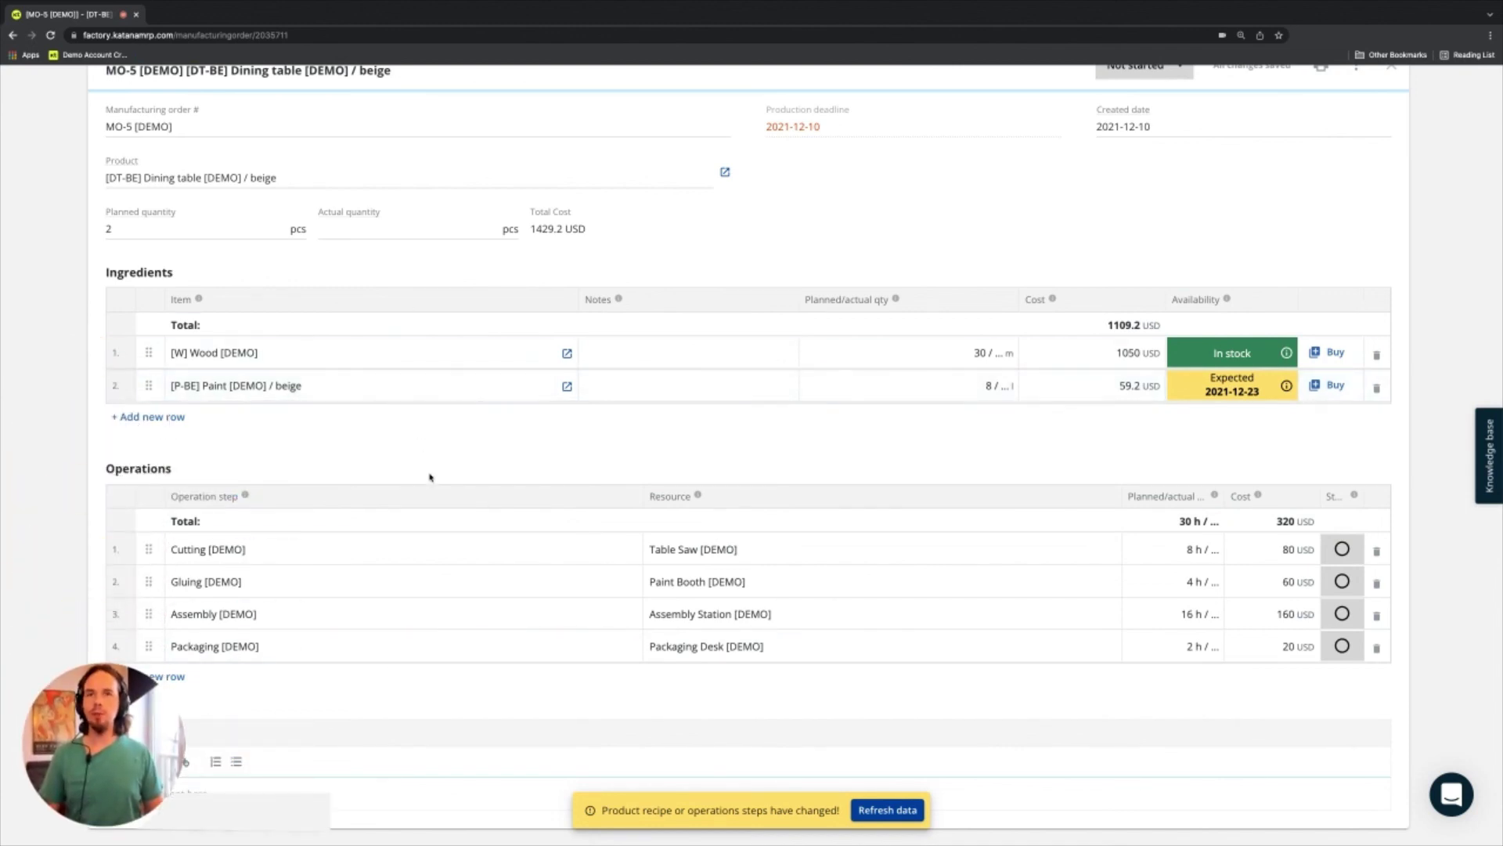
pyautogui.scroll(3, 429, 477)
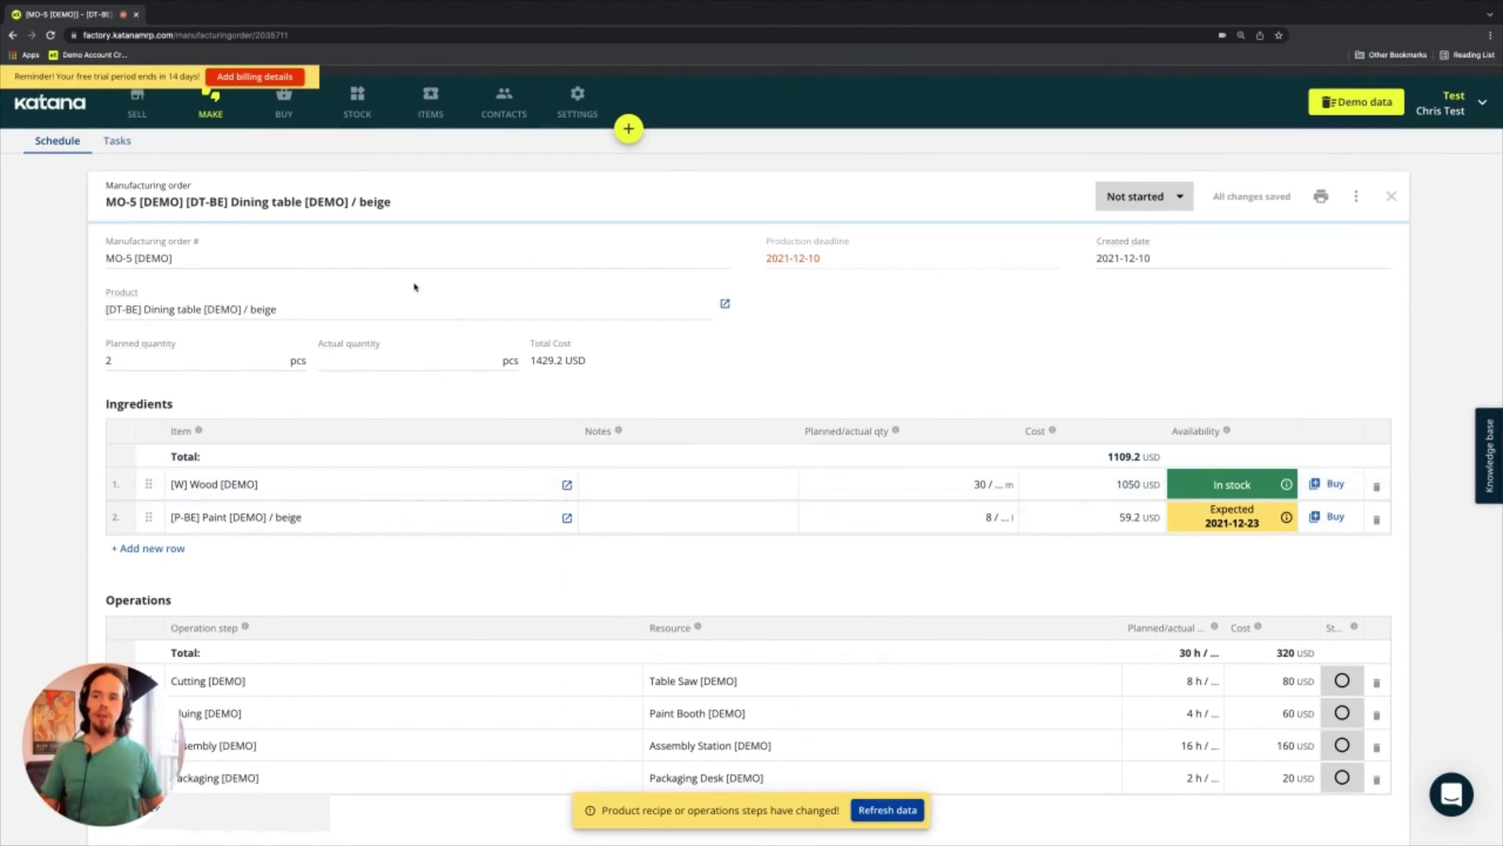
# - Close MO-5, open the SO-2 [DEMO] / 1 manufacturing order and view its linked sales order SO-2
pyautogui.press('Escape')
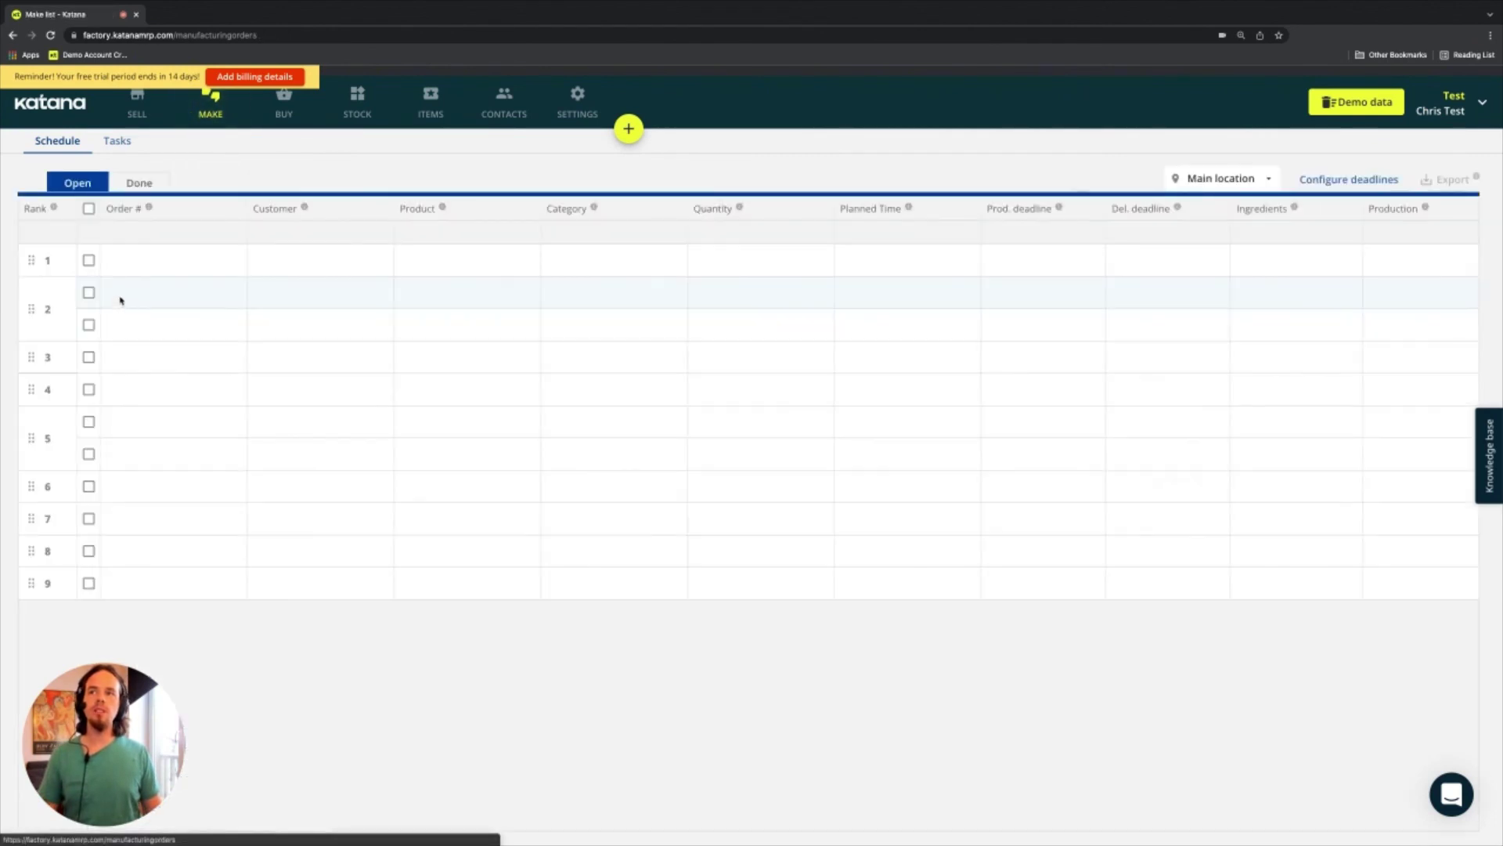
pyautogui.click(134, 311)
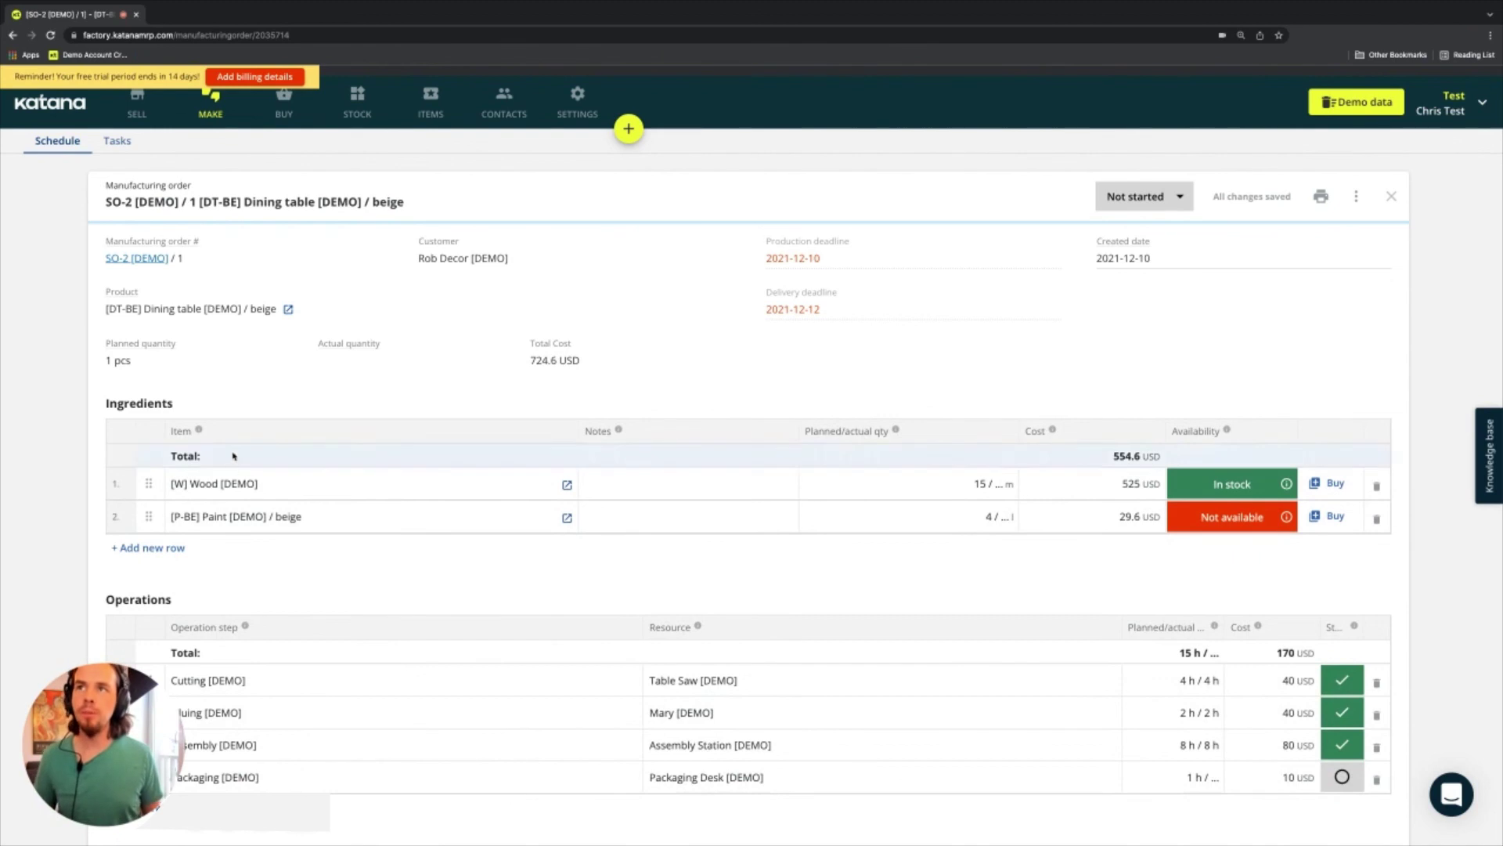
pyautogui.click(133, 263)
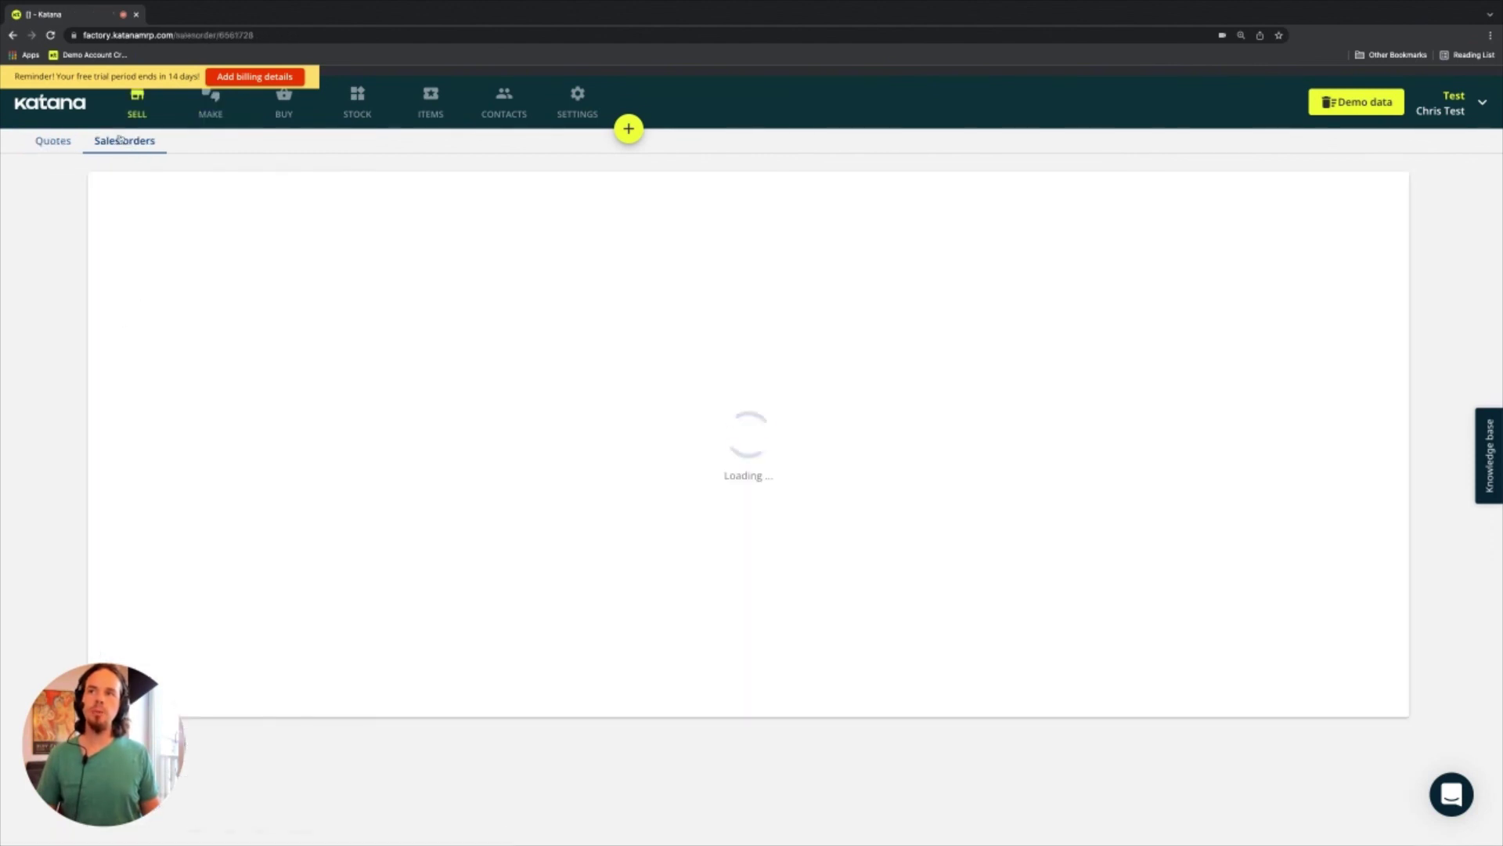
pyautogui.hotkey('alt', 'Left')
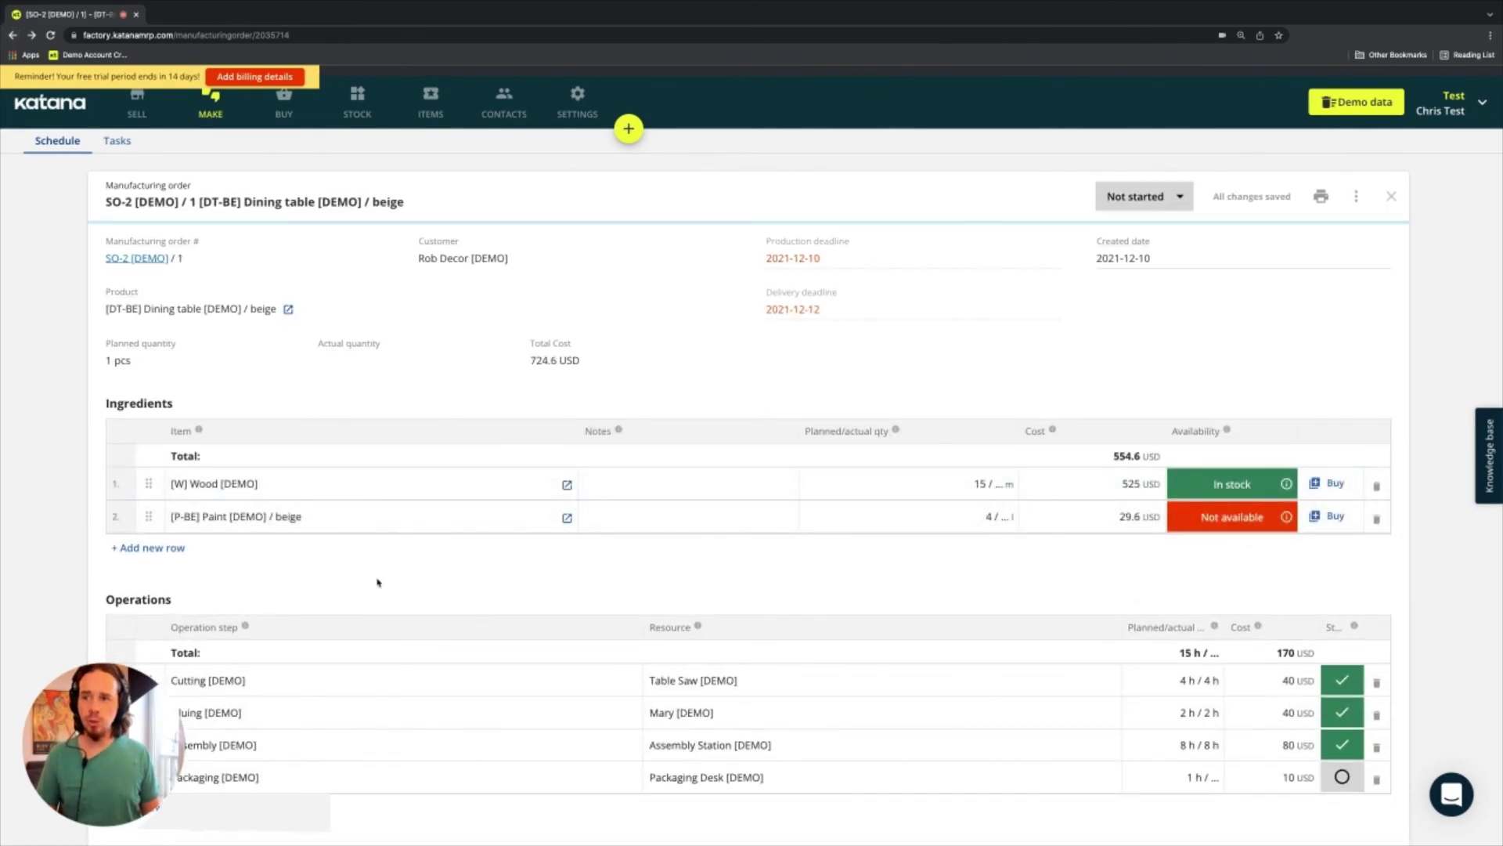
# - Scroll through the SO-2 manufacturing order, then return to the open manufacturing order list
pyautogui.scroll(-2, 363, 704)
pyautogui.scroll(2, 363, 717)
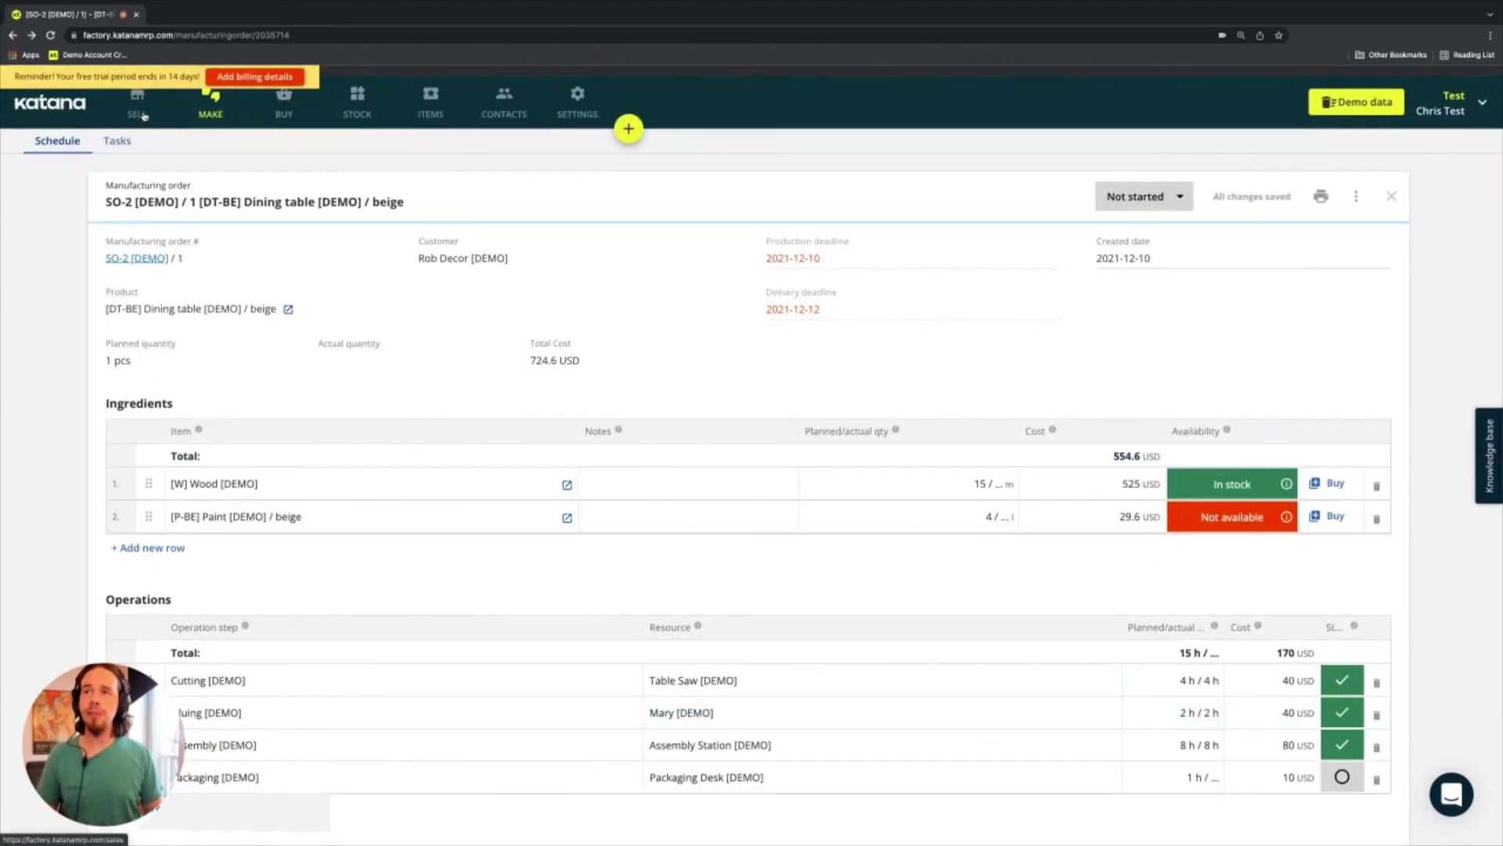
pyautogui.scroll(-1, 144, 116)
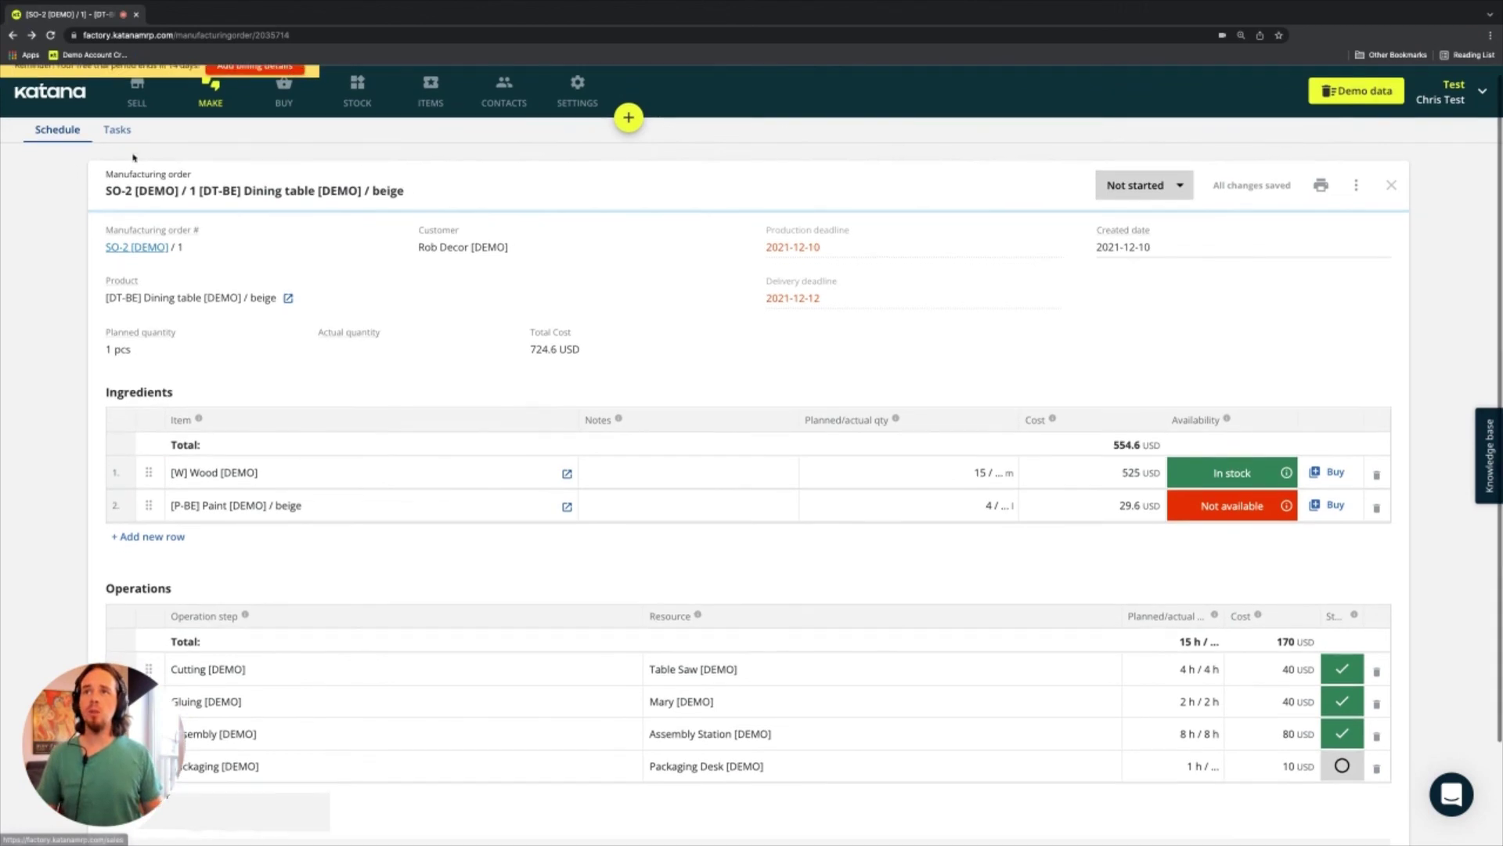
pyautogui.click(212, 104)
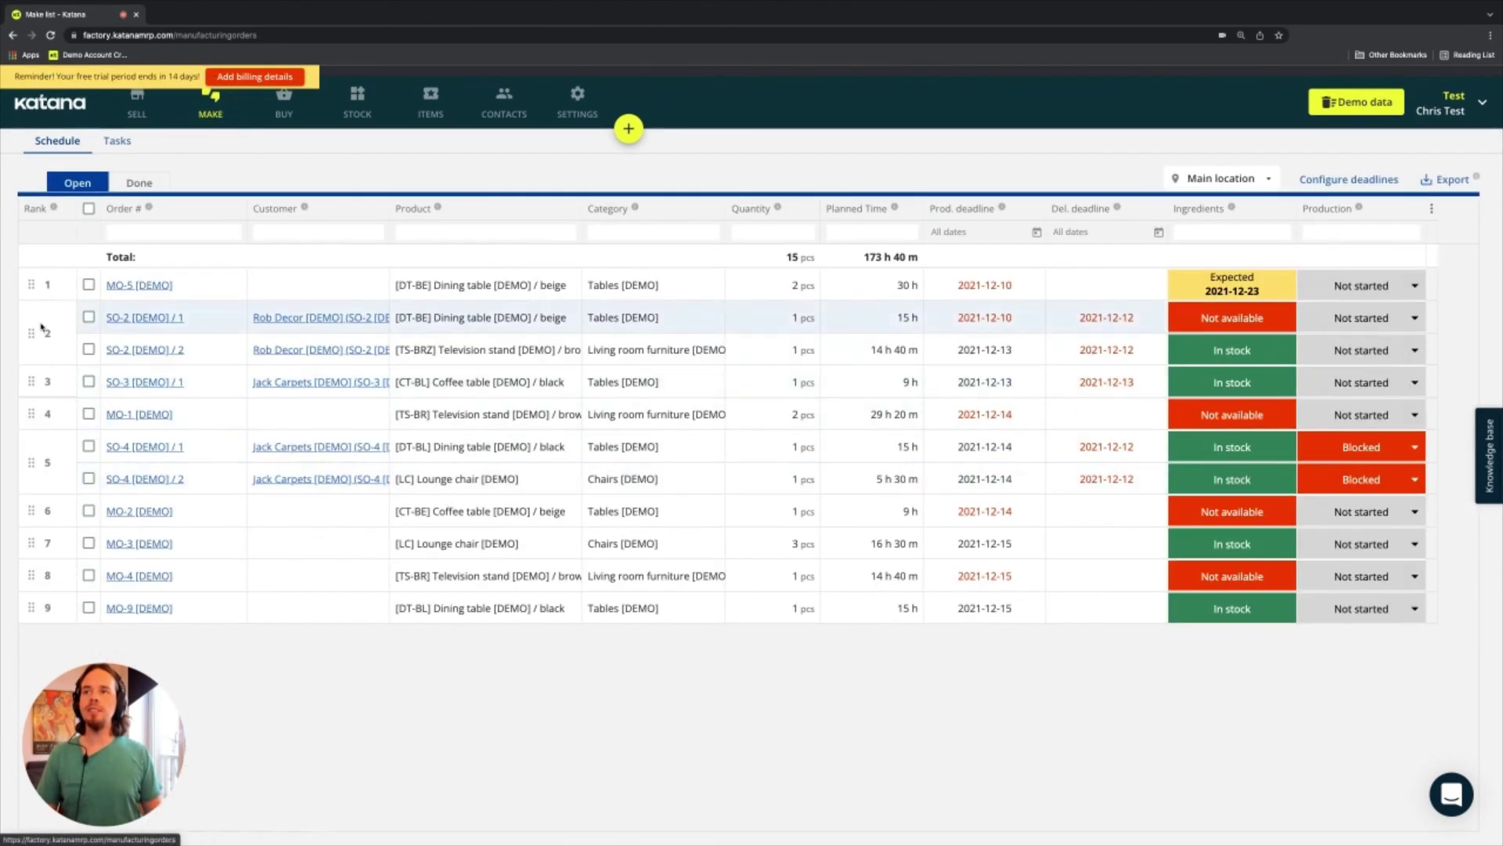
# - Drag the SO-4 order group from rank 5 to rank 4 ahead of MO-1, then open MO-5
pyautogui.moveTo(28, 334)
pyautogui.mouseDown()
pyautogui.moveTo(39, 405)
pyautogui.moveTo(31, 337)
pyautogui.mouseUp()
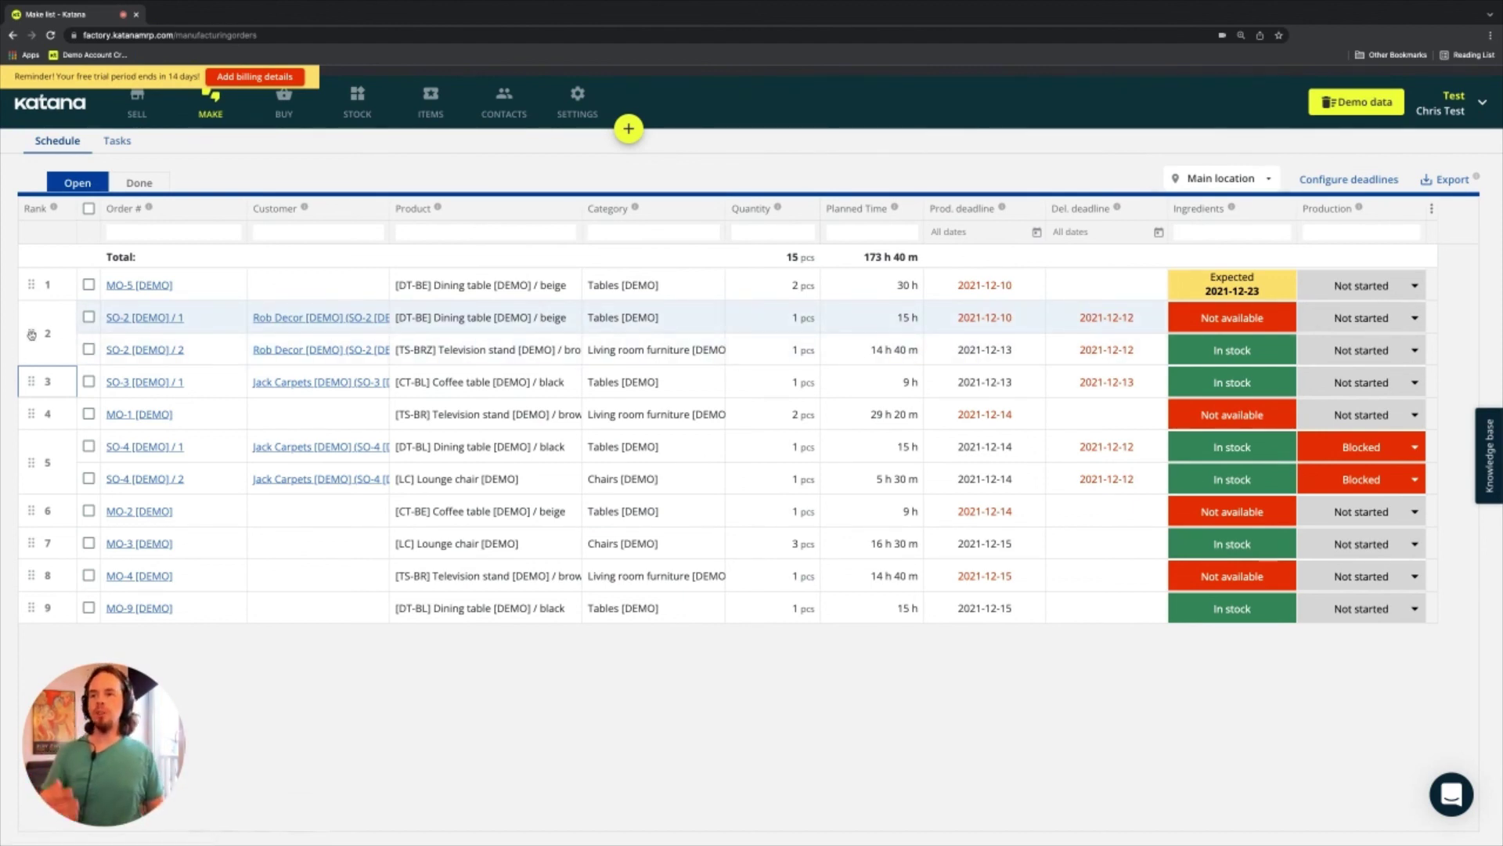
pyautogui.moveTo(30, 462)
pyautogui.mouseDown()
pyautogui.moveTo(33, 333)
pyautogui.moveTo(35, 470)
pyautogui.moveTo(35, 449)
pyautogui.mouseUp()
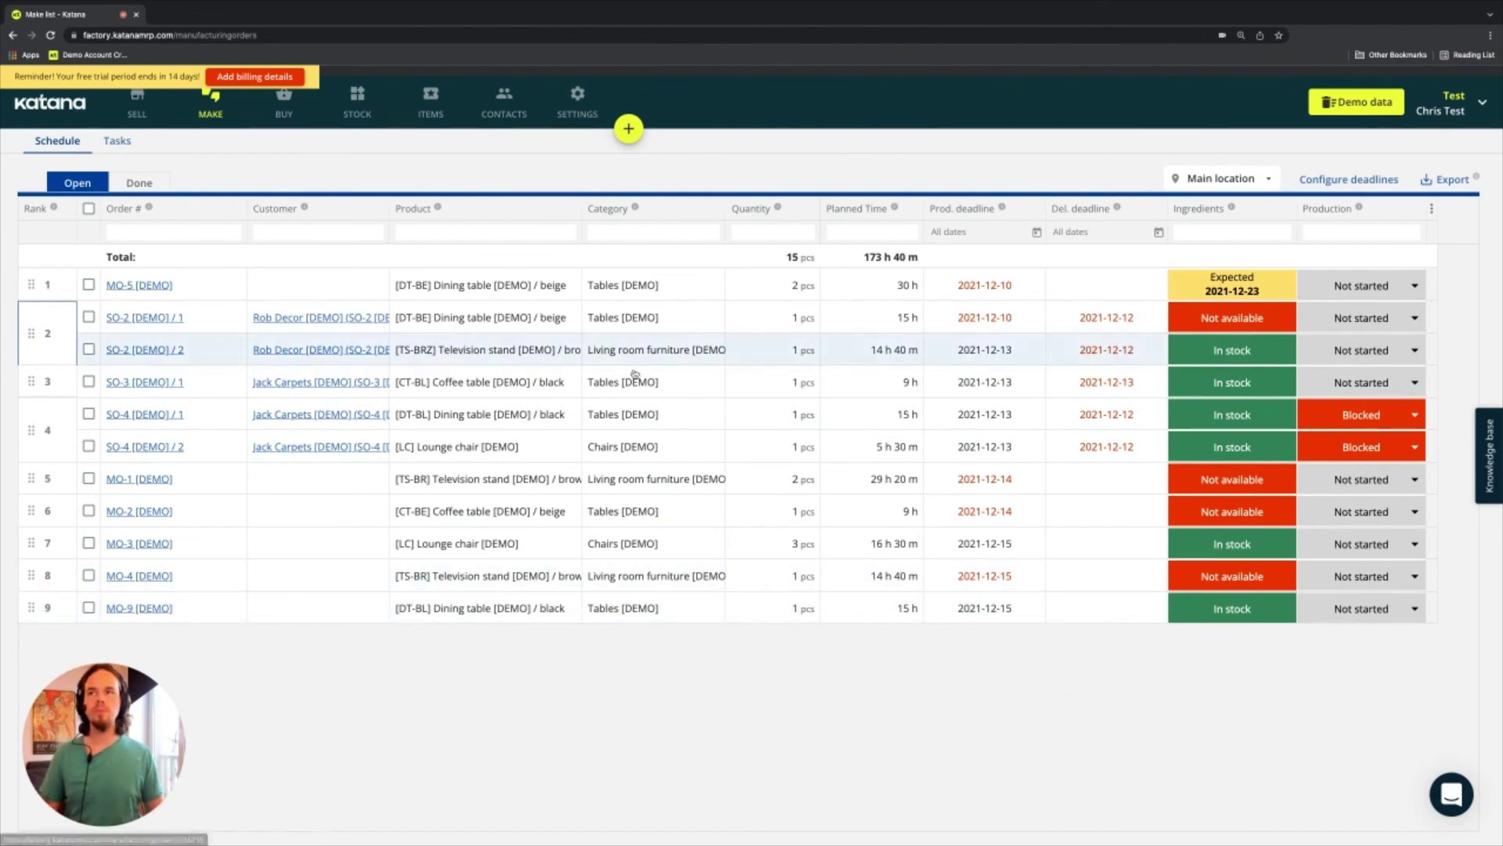
pyautogui.click(133, 286)
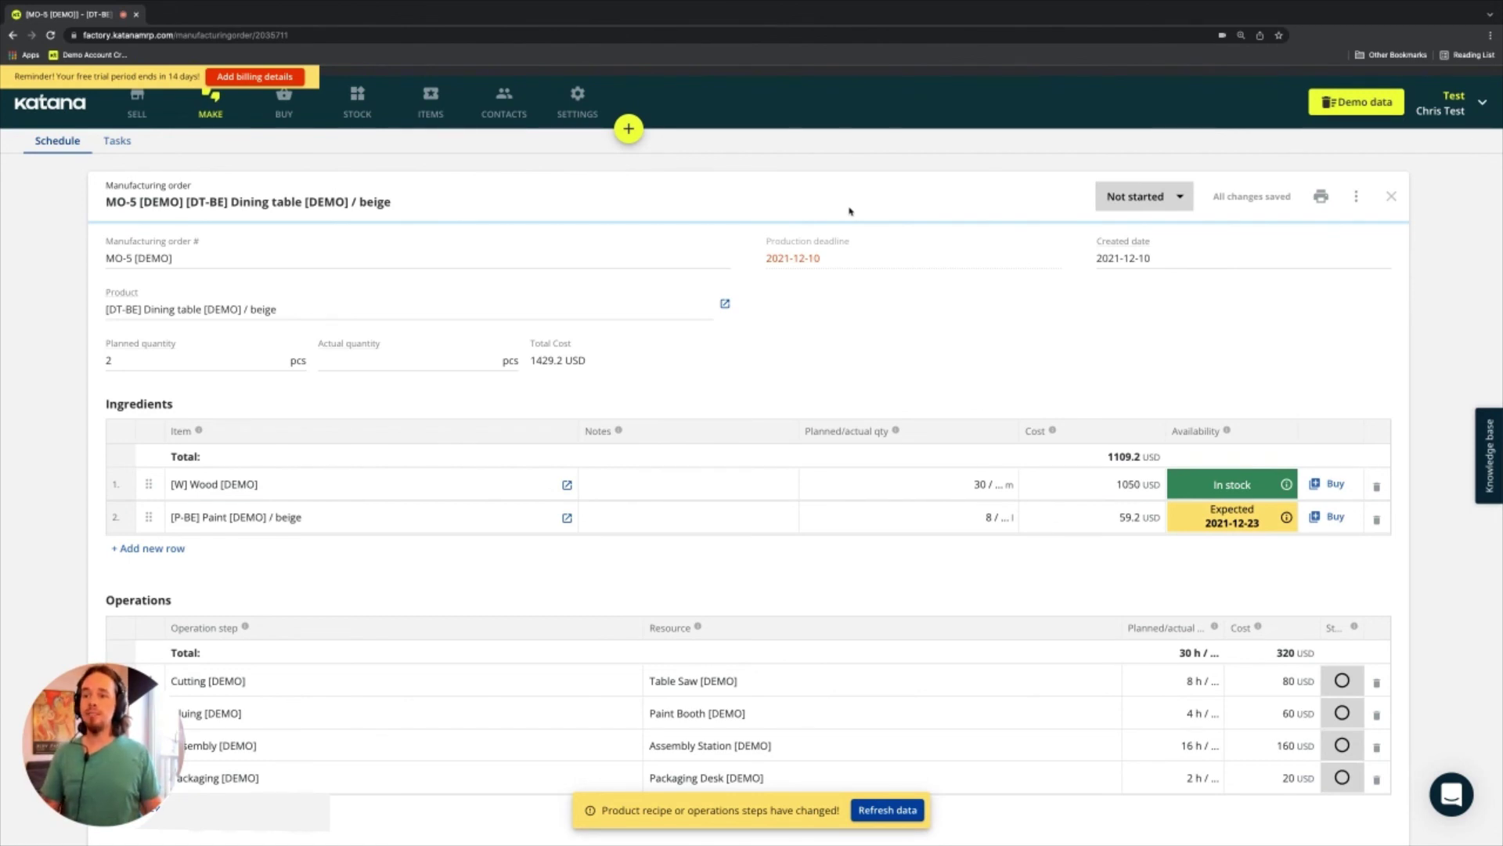
pyautogui.click(792, 518)
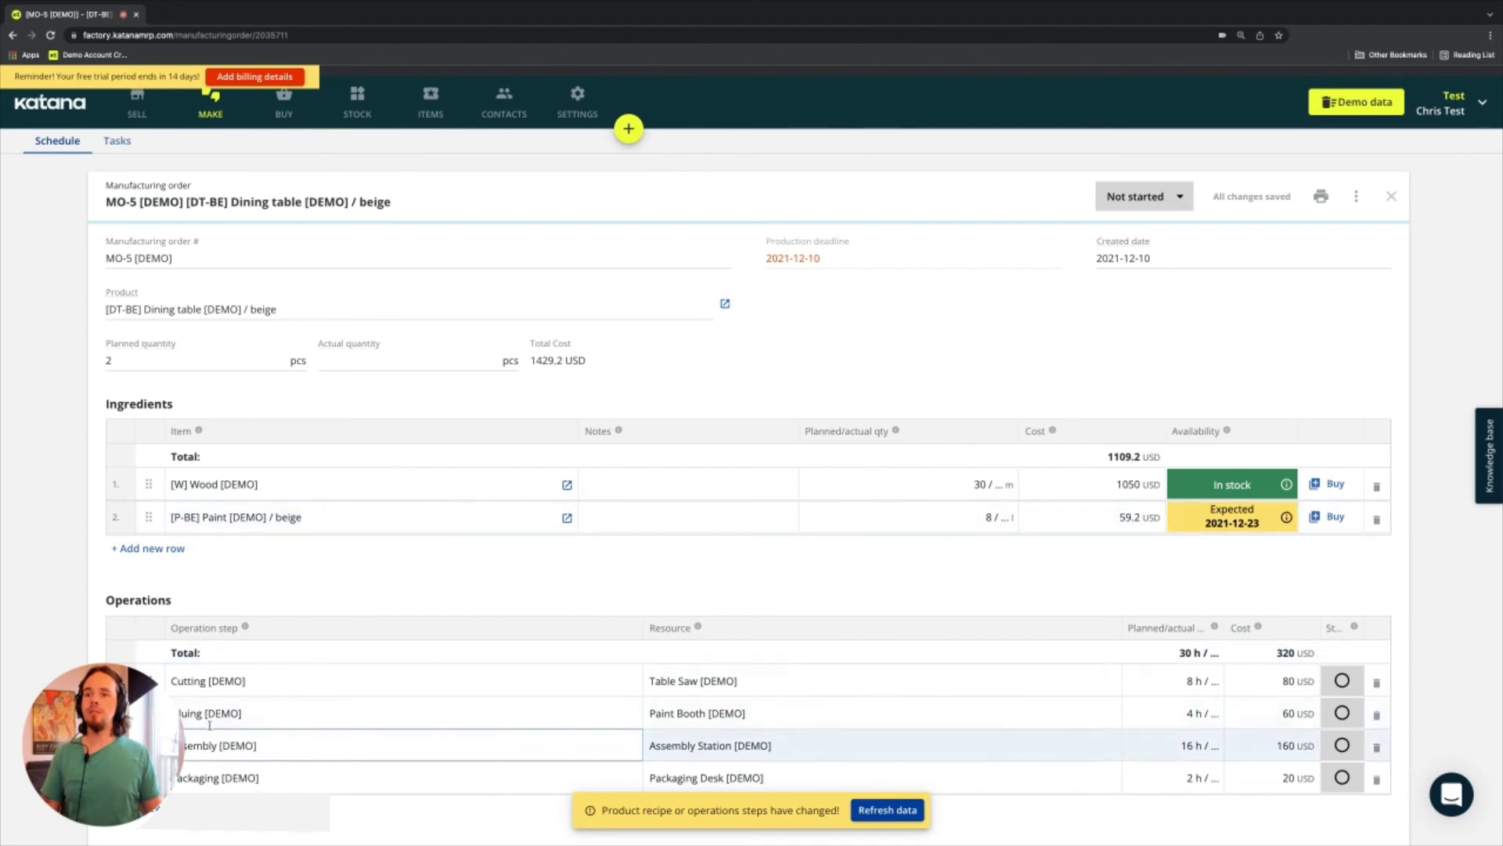